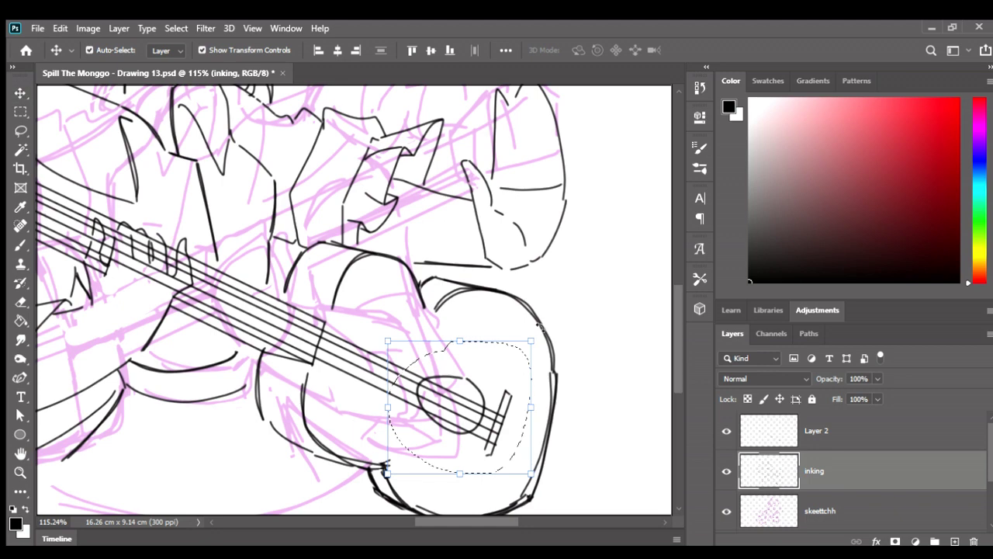
Rotate and nudge the inked sound hole and bridge down onto the guitar body, then commit
{"action": "left_click_drag", "start_coordinate": [538, 324], "coordinate": [543, 329]}
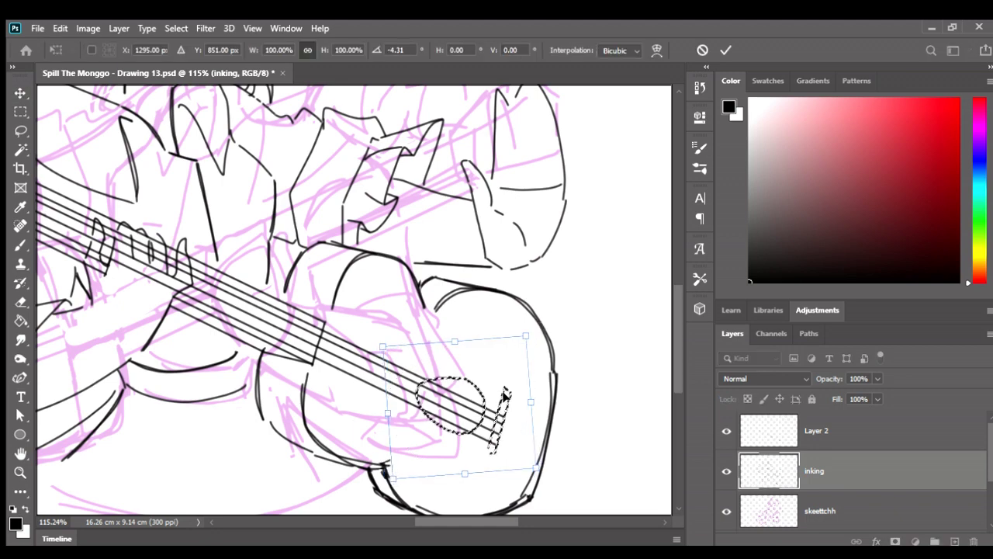
{"action": "left_click_drag", "start_coordinate": [504, 398], "coordinate": [506, 402]}
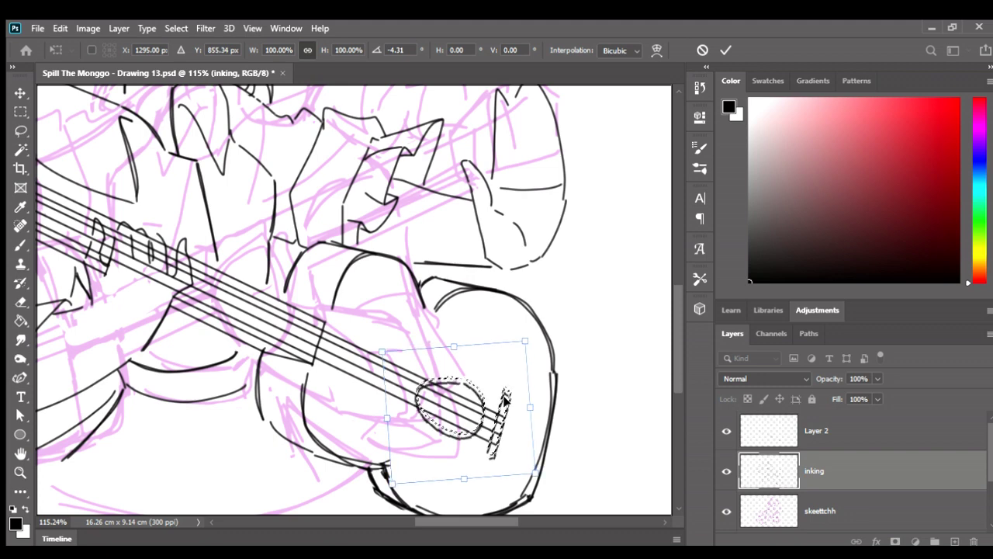
{"action": "left_click_drag", "start_coordinate": [536, 337], "coordinate": [557, 326]}
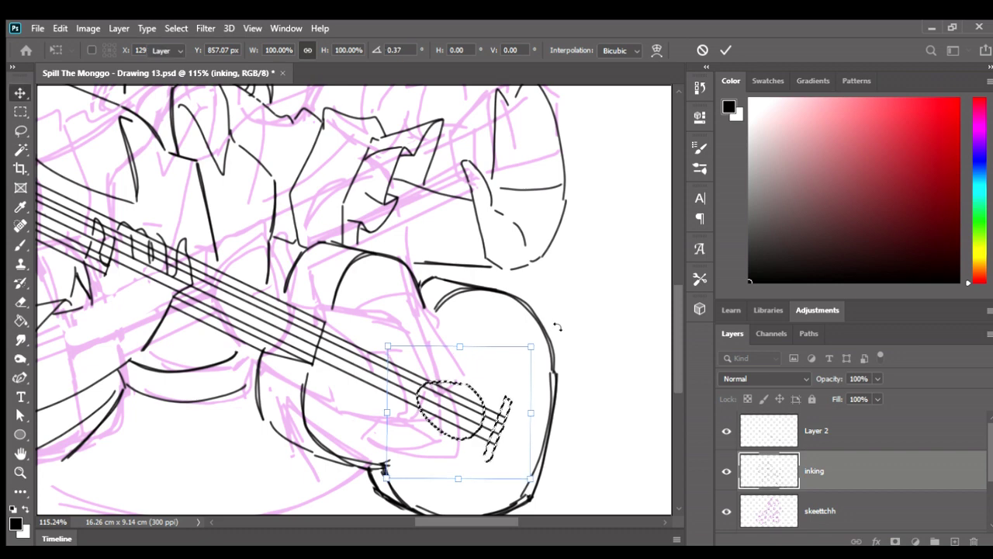
{"action": "key", "text": "Return"}
{"action": "key", "text": "Return"}
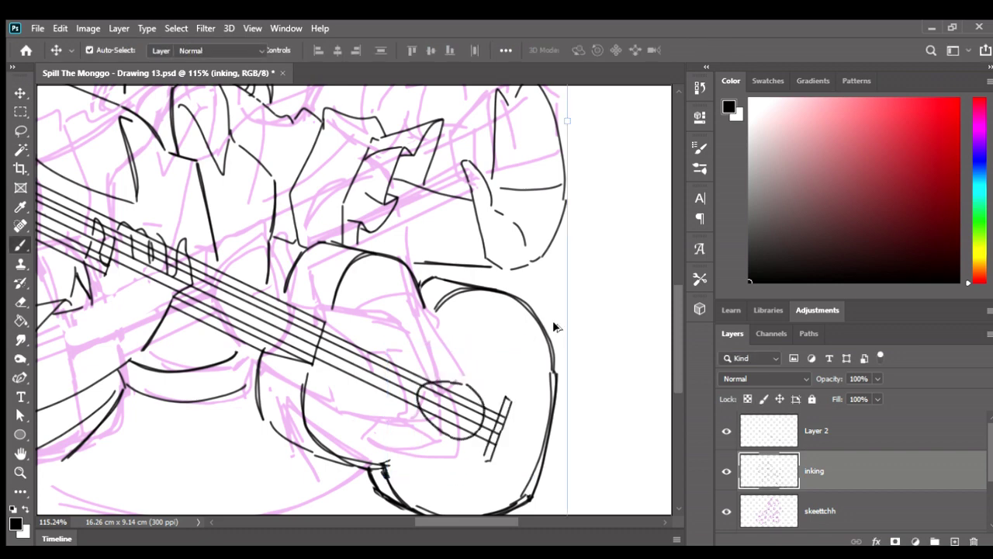
Bring the guitar into view and lasso a freehand selection around the inked guitar body
{"action": "key", "text": "b"}
{"action": "left_click_drag", "start_coordinate": [522, 408], "coordinate": [522, 350]}
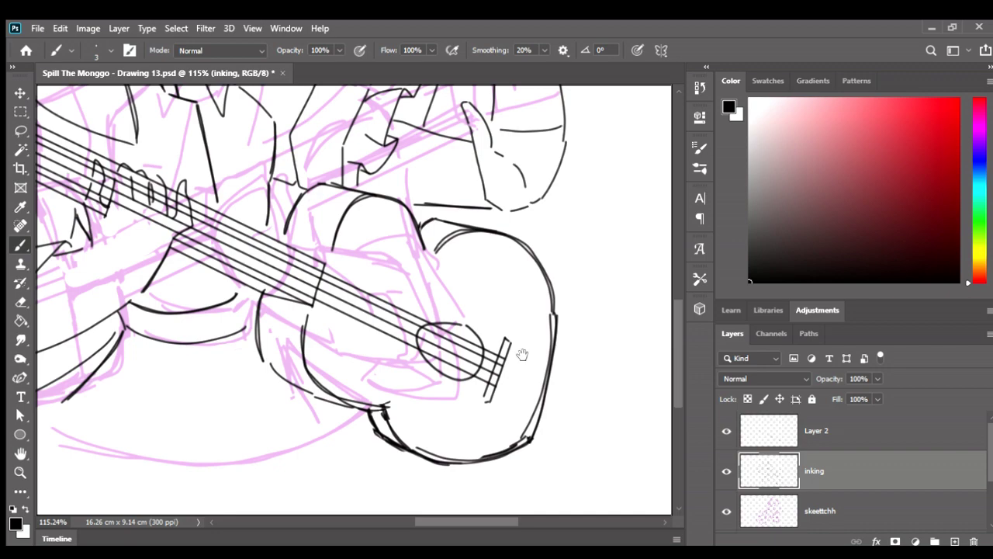
{"action": "left_click_drag", "start_coordinate": [534, 308], "coordinate": [549, 370]}
{"action": "scroll", "coordinate": [548, 370], "scroll_direction": "down", "scroll_amount": 1}
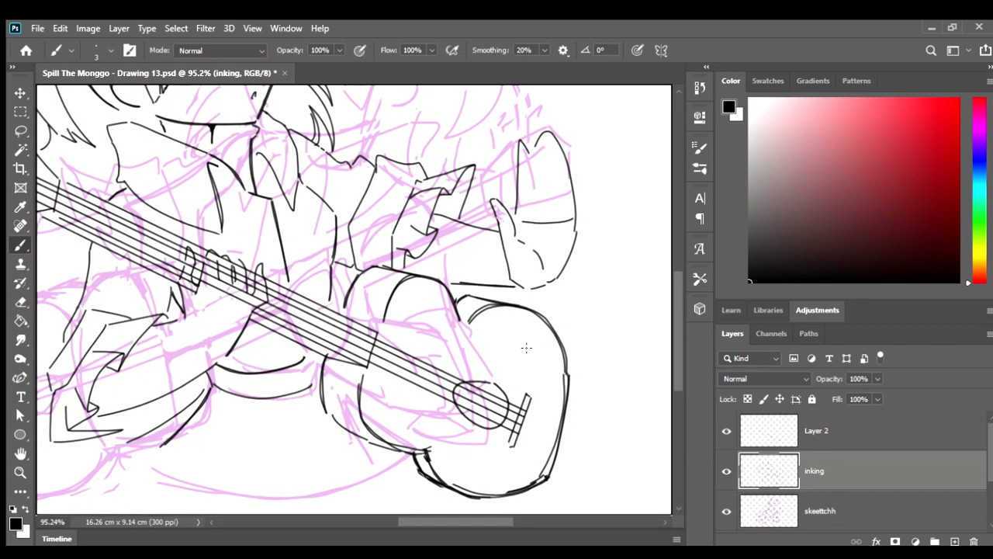
{"action": "scroll", "coordinate": [526, 348], "scroll_direction": "up", "scroll_amount": 1}
{"action": "key", "text": "l"}
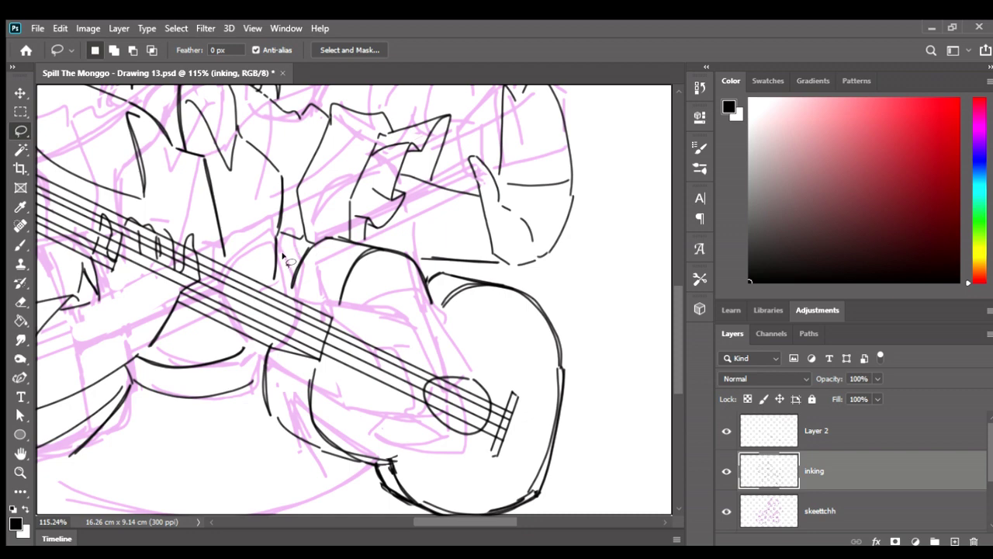
{"action": "left_click_drag", "start_coordinate": [284, 256], "coordinate": [297, 292]}
{"action": "mouse_move", "coordinate": [286, 250]}
{"action": "left_mouse_down"}
{"action": "mouse_move", "coordinate": [487, 464]}
{"action": "mouse_move", "coordinate": [266, 349]}
{"action": "mouse_move", "coordinate": [257, 415]}
{"action": "mouse_move", "coordinate": [368, 504]}
{"action": "mouse_move", "coordinate": [595, 455]}
{"action": "mouse_move", "coordinate": [552, 282]}
{"action": "mouse_move", "coordinate": [420, 261]}
{"action": "mouse_move", "coordinate": [375, 239]}
{"action": "mouse_move", "coordinate": [315, 234]}
{"action": "mouse_move", "coordinate": [295, 245]}
{"action": "left_mouse_up"}
Shift the selected guitar body outline up slightly with the Move tool
{"action": "key", "text": "v"}
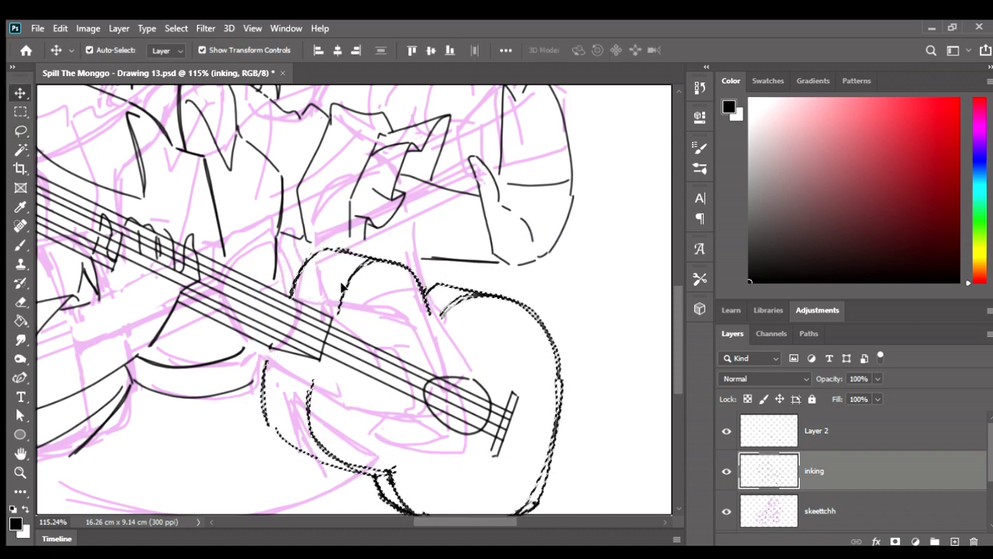
{"action": "left_click_drag", "start_coordinate": [342, 286], "coordinate": [342, 284]}
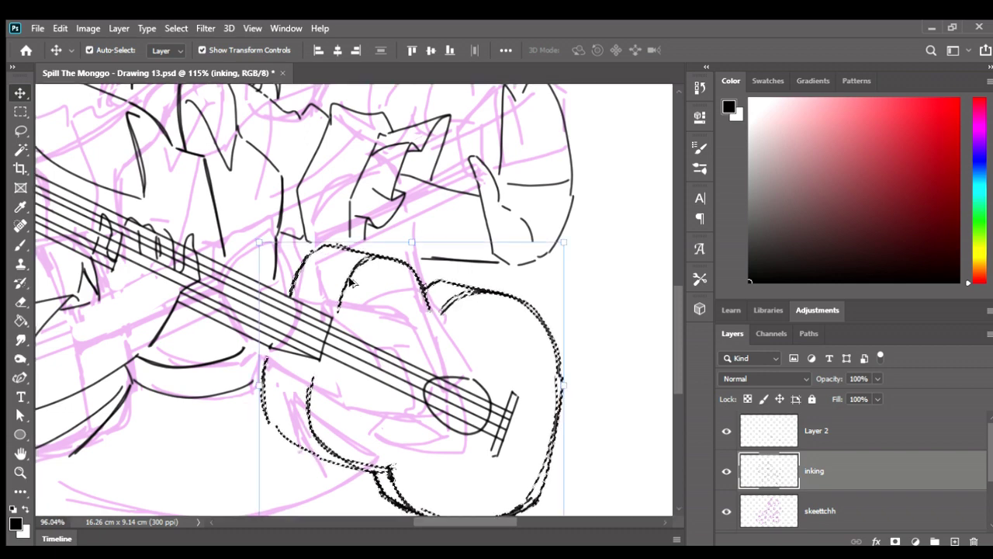
{"action": "scroll", "coordinate": [342, 284], "scroll_direction": "down", "scroll_amount": 2}
{"action": "scroll", "coordinate": [388, 297], "scroll_direction": "down", "scroll_amount": 1}
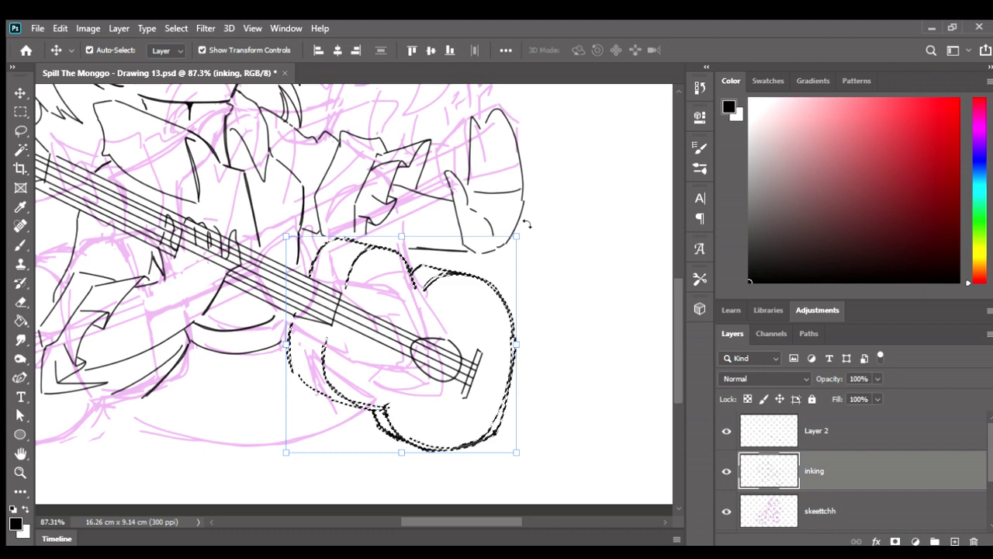
Free-transform the guitar body, rotating and shifting it to line up with the neck, then undo the rotation
{"action": "left_click", "coordinate": [526, 224]}
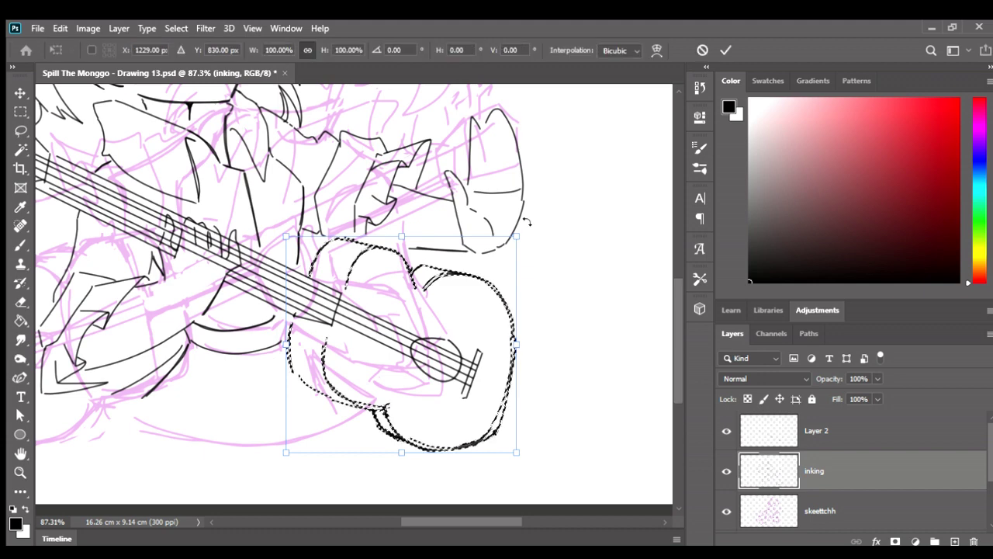
{"action": "left_click_drag", "start_coordinate": [526, 223], "coordinate": [525, 220]}
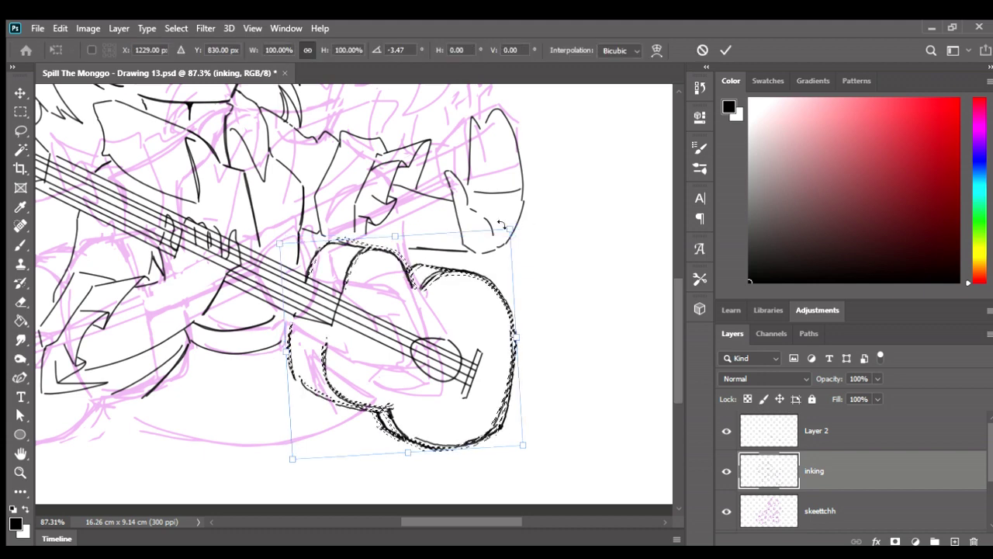
{"action": "mouse_move", "coordinate": [439, 242]}
{"action": "left_mouse_down"}
{"action": "mouse_move", "coordinate": [421, 275]}
{"action": "mouse_move", "coordinate": [439, 296]}
{"action": "left_mouse_up"}
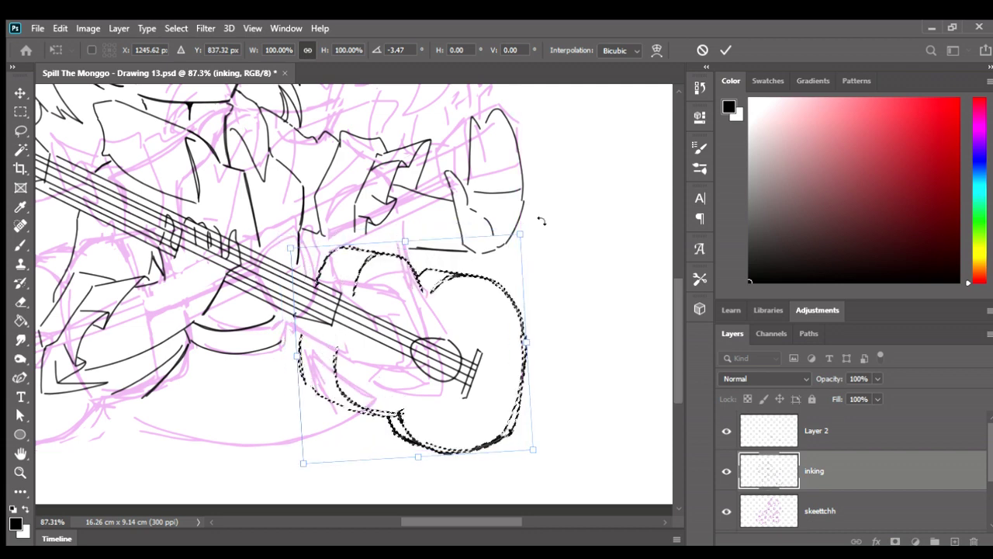
{"action": "left_click_drag", "start_coordinate": [550, 218], "coordinate": [546, 243]}
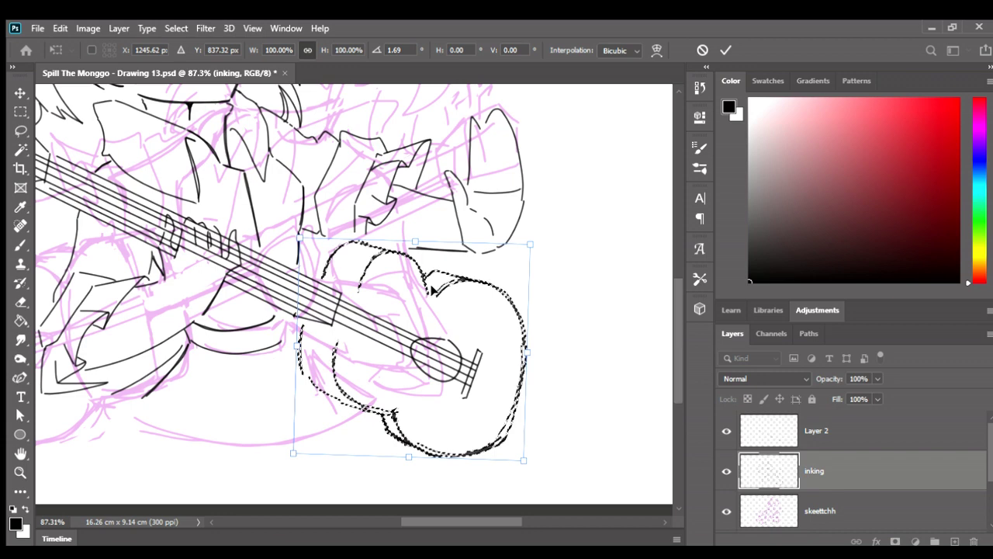
{"action": "left_click_drag", "start_coordinate": [429, 289], "coordinate": [434, 292]}
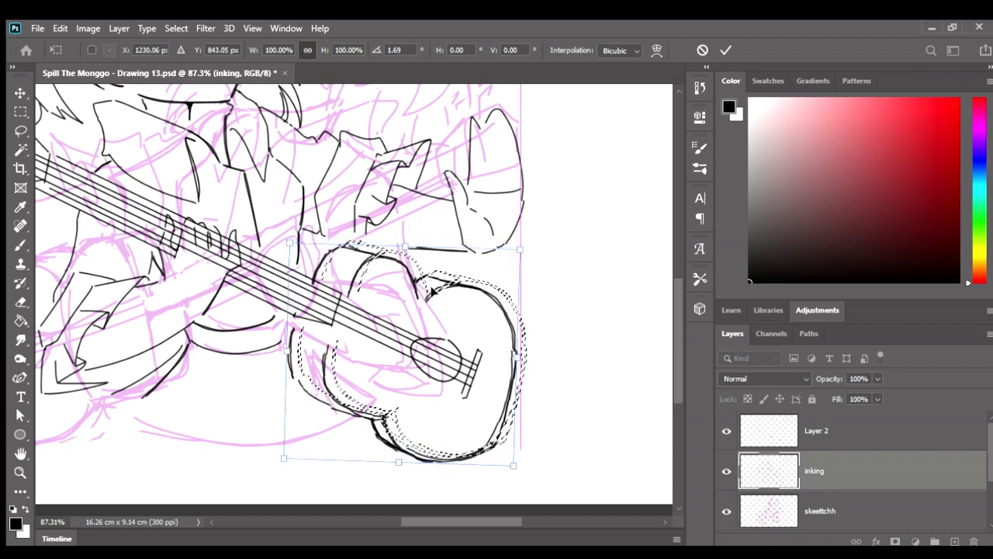
{"action": "left_click_drag", "start_coordinate": [444, 258], "coordinate": [445, 260]}
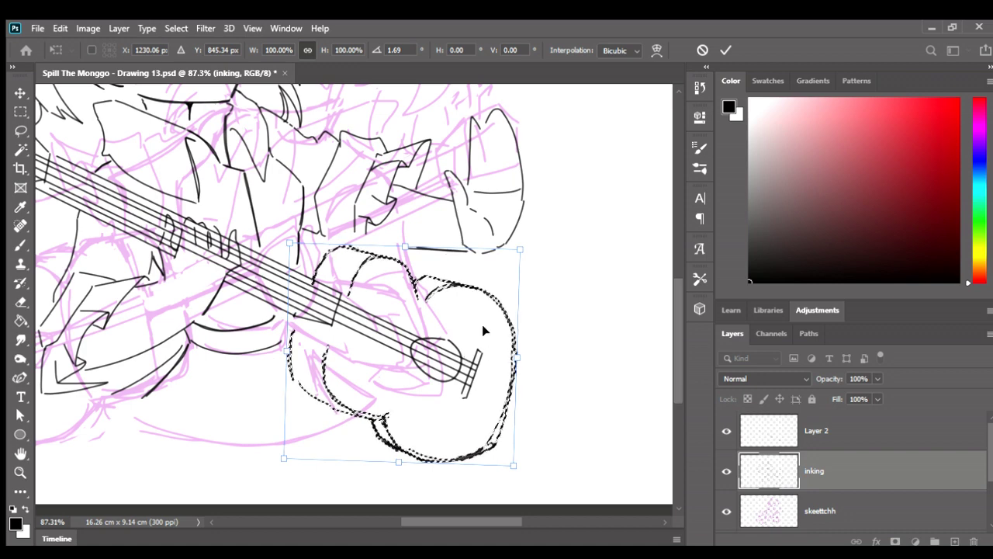
{"action": "left_click_drag", "start_coordinate": [462, 281], "coordinate": [468, 275]}
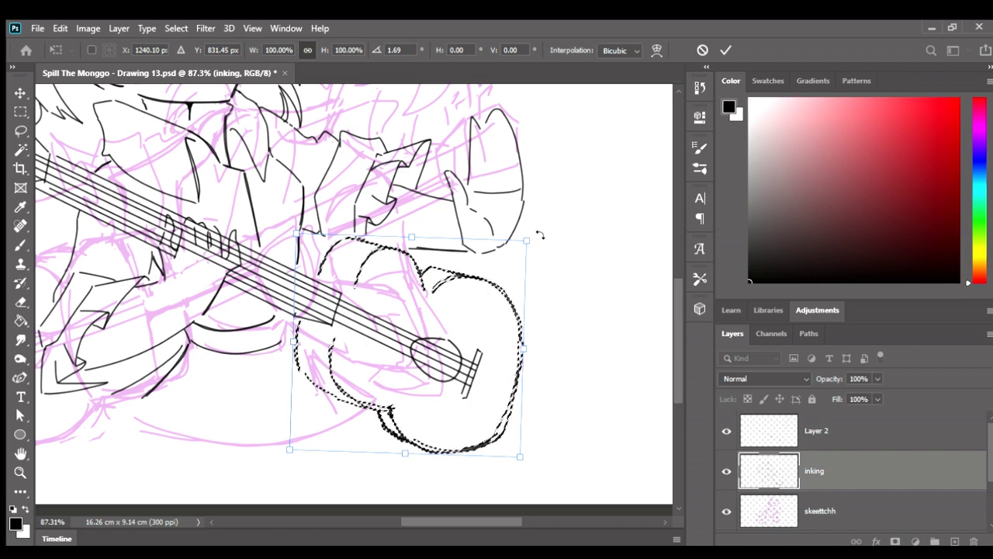
{"action": "key", "text": "ctrl+z"}
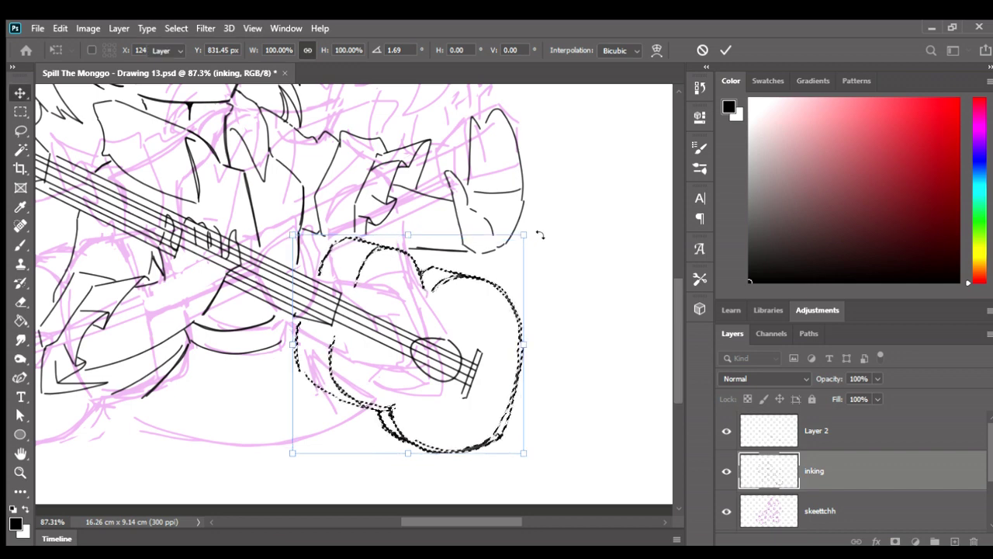
Commit the guitar body transform and zoom in on the fretting hand
{"action": "key", "text": "Return"}
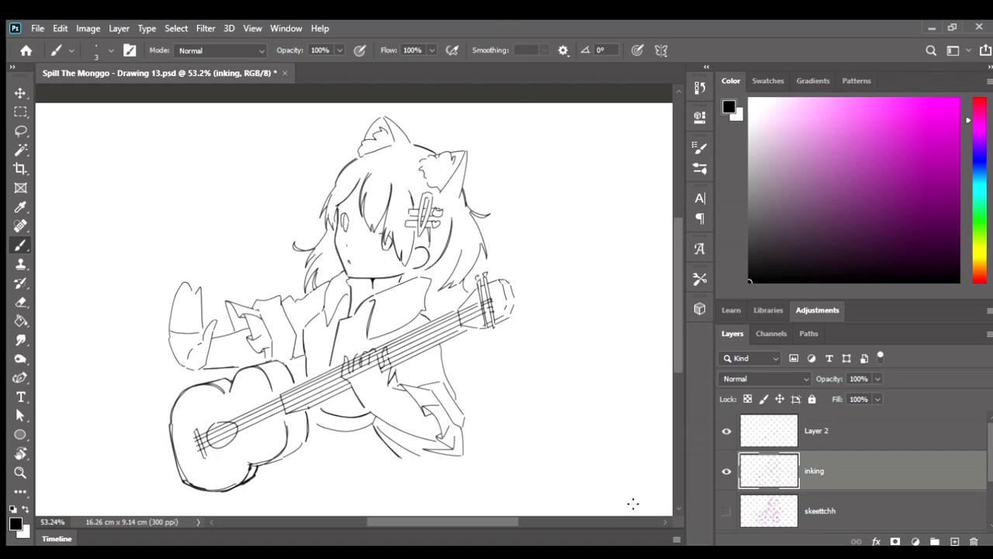
{"action": "scroll", "coordinate": [332, 377], "scroll_direction": "up", "scroll_amount": 5, "text": "alt"}
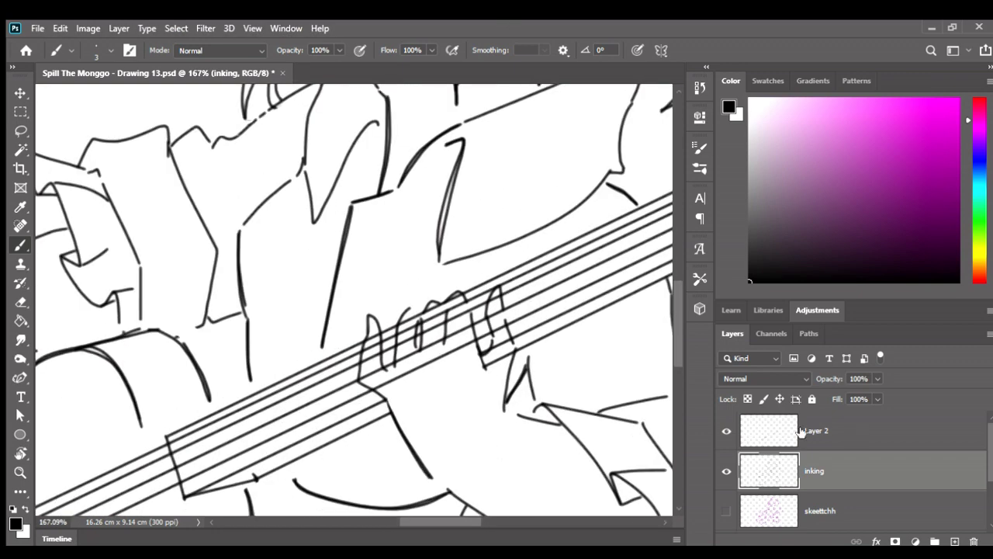
{"action": "key", "text": "alt+bracketright"}
{"action": "scroll", "coordinate": [404, 331], "scroll_direction": "up", "scroll_amount": 2, "text": "alt"}
{"action": "scroll", "coordinate": [435, 345], "scroll_direction": "up", "scroll_amount": 1, "text": "alt"}
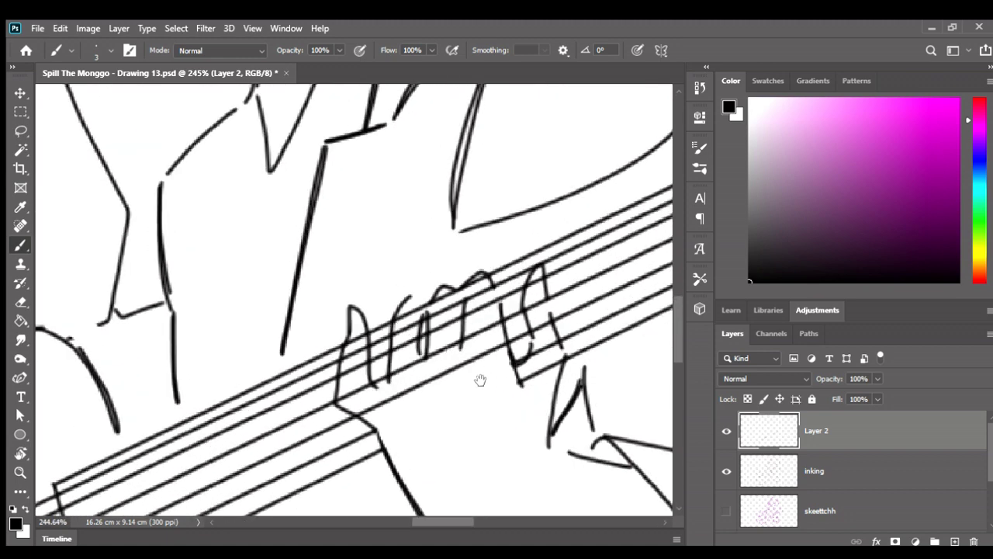
{"action": "mouse_move", "coordinate": [480, 379]}
{"action": "left_mouse_down"}
{"action": "mouse_move", "coordinate": [445, 373]}
{"action": "mouse_move", "coordinate": [428, 355]}
{"action": "mouse_move", "coordinate": [434, 310]}
{"action": "mouse_move", "coordinate": [450, 300]}
{"action": "left_mouse_up"}
With a smaller eraser, remove the stray strokes beside the fretting hand
{"action": "key", "text": "e"}
{"action": "key", "text": "bracketleft"}
{"action": "key", "text": "bracketleft"}
{"action": "key", "text": "bracketleft"}
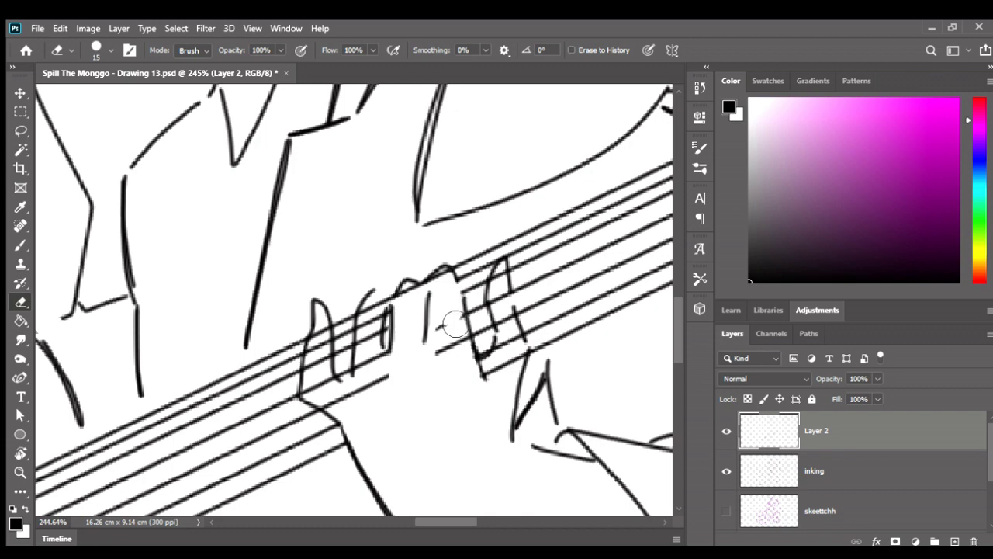
{"action": "left_click_drag", "start_coordinate": [454, 323], "coordinate": [464, 349]}
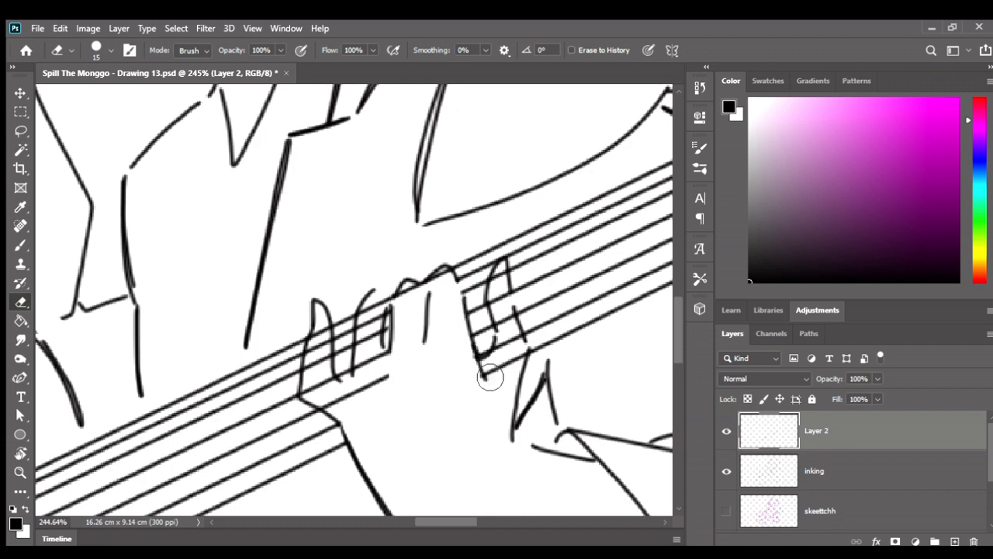
{"action": "key", "text": "bracketleft"}
{"action": "key", "text": "bracketleft"}
{"action": "left_click_drag", "start_coordinate": [491, 364], "coordinate": [469, 352]}
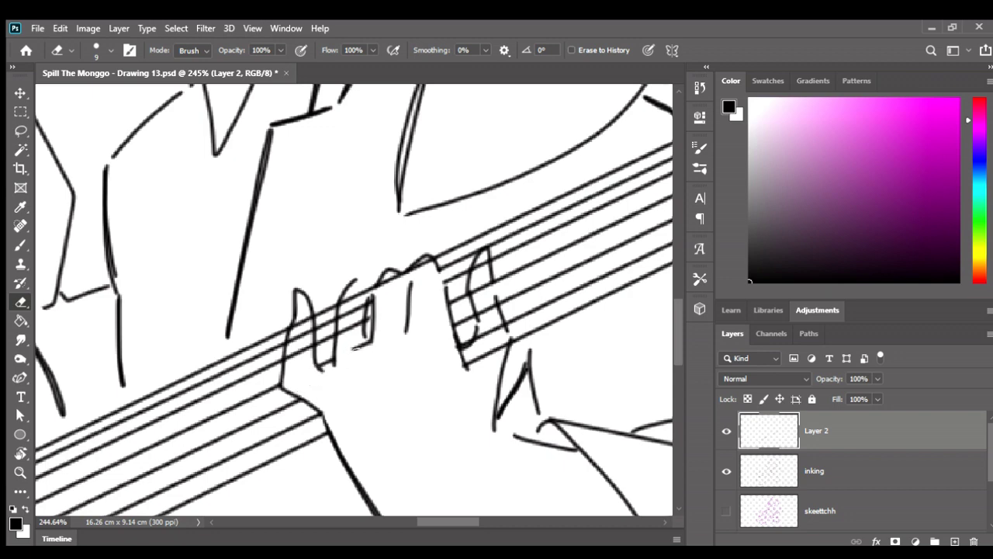
Erase the string lines inside the first and last fingers, undoing one overshoot
{"action": "mouse_move", "coordinate": [350, 340]}
{"action": "left_mouse_down"}
{"action": "mouse_move", "coordinate": [360, 307]}
{"action": "mouse_move", "coordinate": [362, 329]}
{"action": "left_mouse_up"}
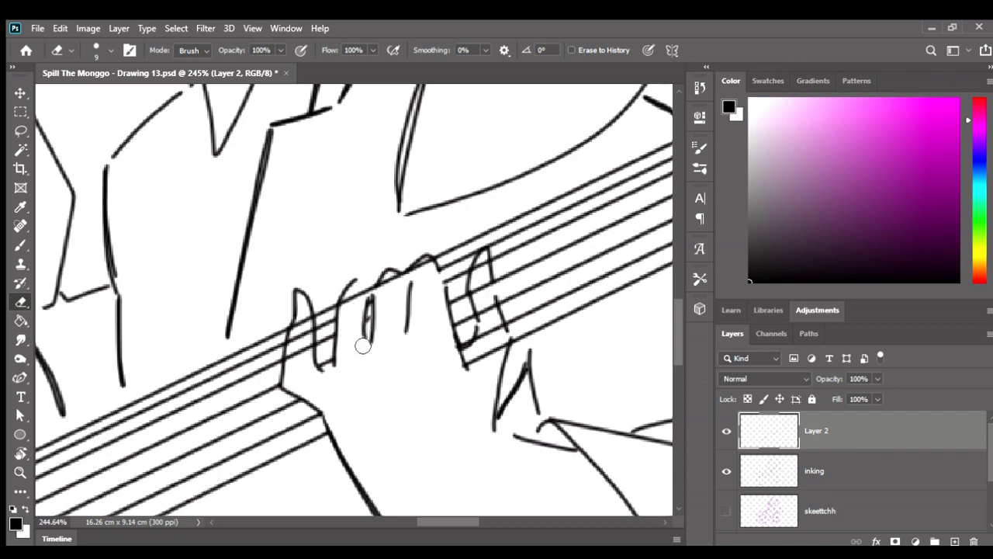
{"action": "left_click_drag", "start_coordinate": [297, 362], "coordinate": [308, 345]}
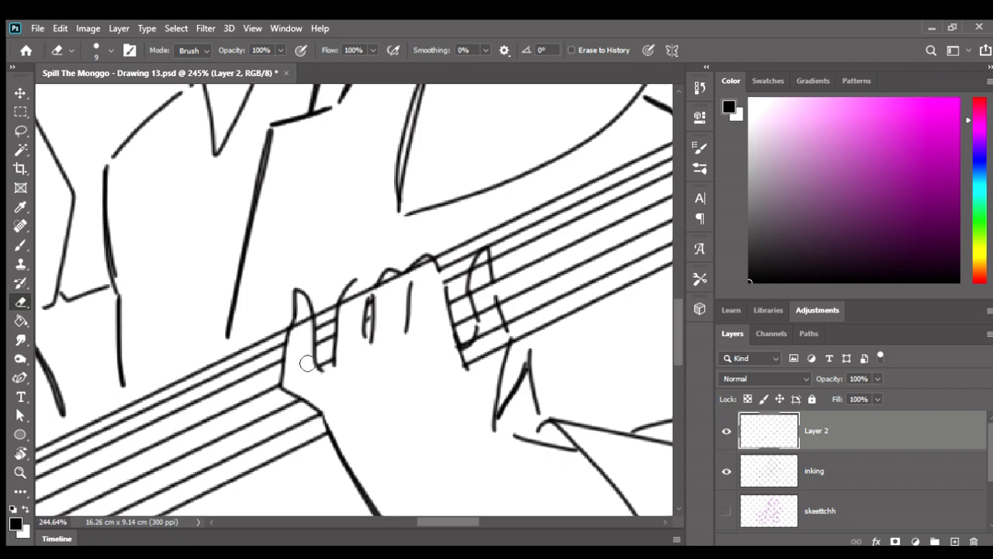
{"action": "left_click_drag", "start_coordinate": [421, 379], "coordinate": [411, 353]}
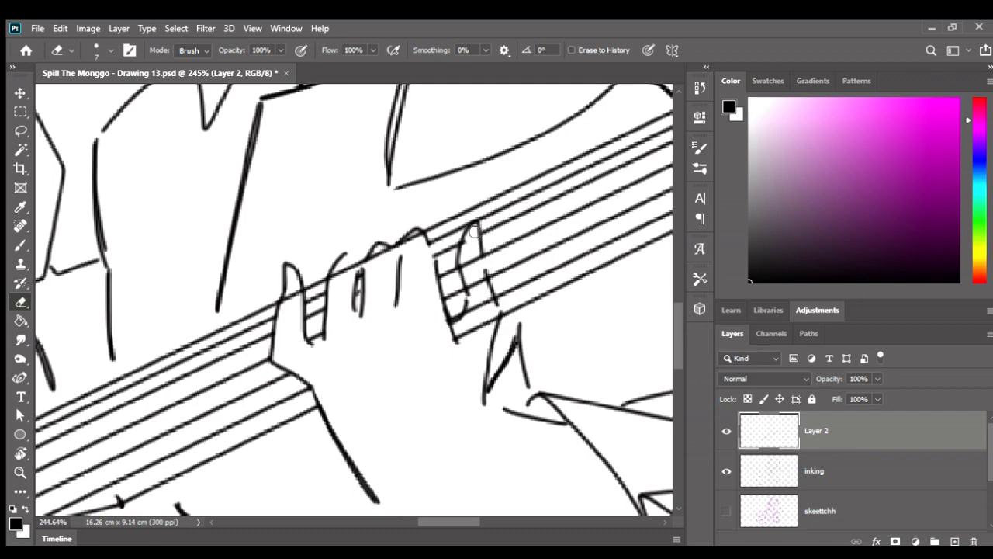
{"action": "left_click_drag", "start_coordinate": [473, 231], "coordinate": [467, 266]}
{"action": "key", "text": "ctrl+z"}
{"action": "scroll", "coordinate": [538, 294], "scroll_direction": "down", "scroll_amount": 2}
{"action": "scroll", "coordinate": [522, 290], "scroll_direction": "down", "scroll_amount": 2}
{"action": "scroll", "coordinate": [527, 288], "scroll_direction": "up", "scroll_amount": 1}
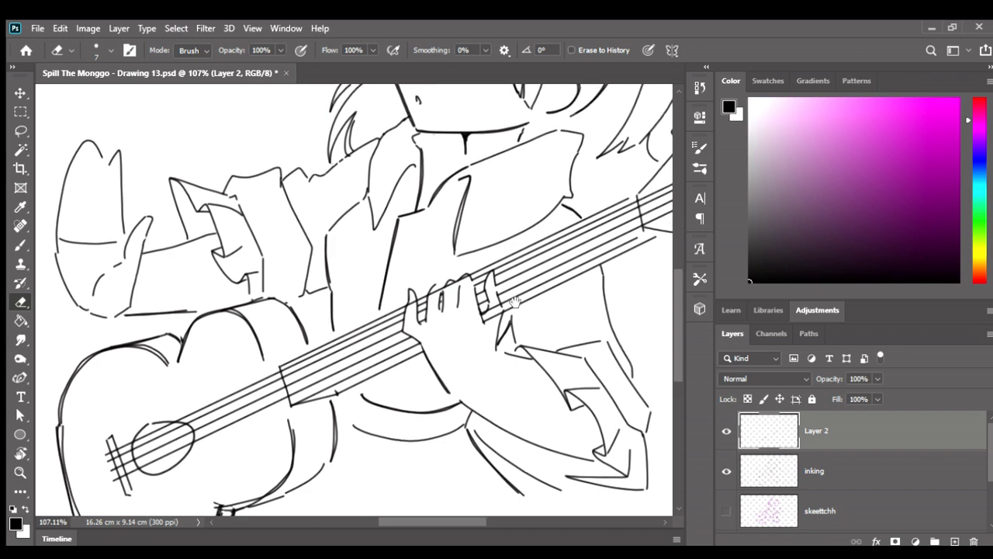
{"action": "scroll", "coordinate": [521, 285], "scroll_direction": "up", "scroll_amount": 1}
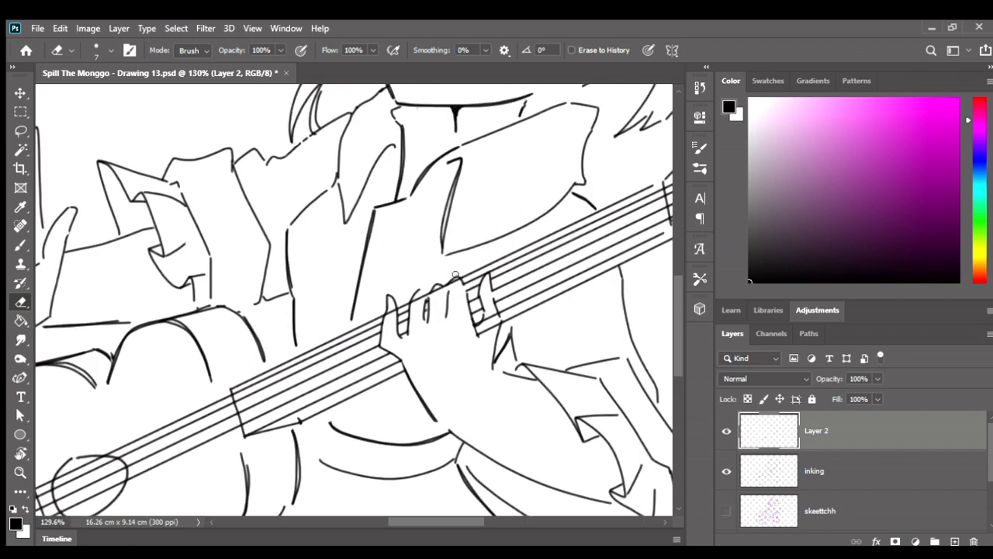
{"action": "scroll", "coordinate": [455, 276], "scroll_direction": "down", "scroll_amount": 1}
{"action": "scroll", "coordinate": [455, 275], "scroll_direction": "down", "scroll_amount": 1}
{"action": "scroll", "coordinate": [599, 412], "scroll_direction": "down", "scroll_amount": 1}
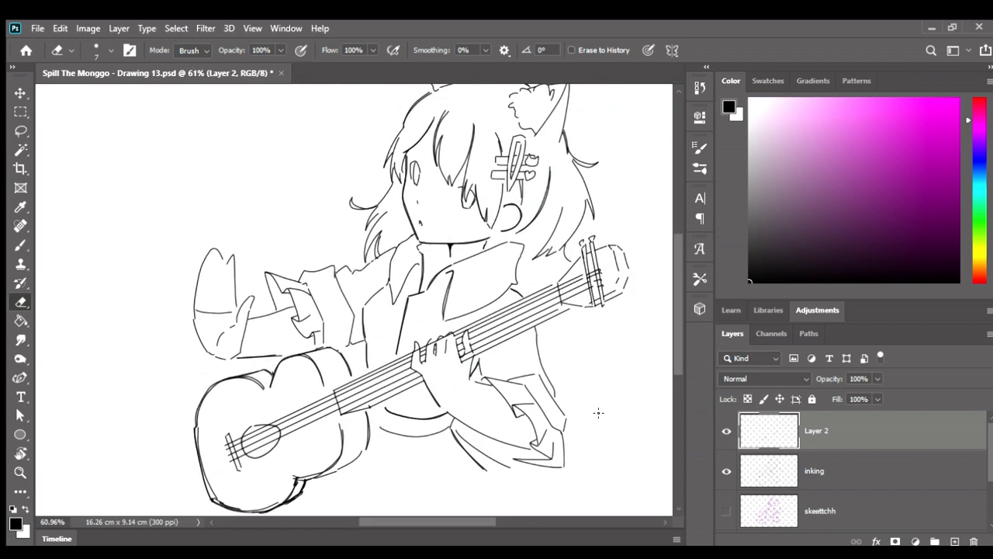
{"action": "scroll", "coordinate": [599, 412], "scroll_direction": "down", "scroll_amount": 1}
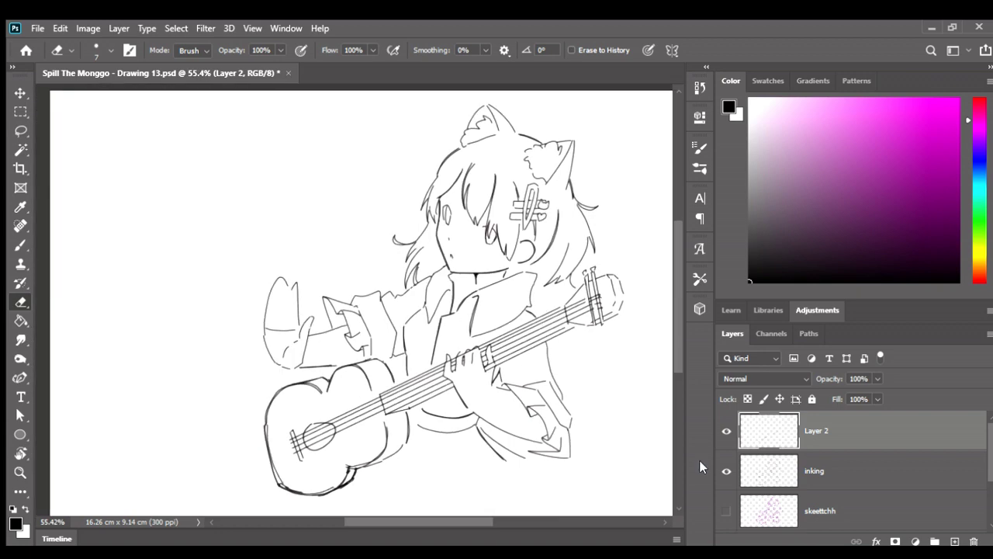
{"action": "left_click", "coordinate": [767, 462], "text": "shift"}
{"action": "key", "text": "ctrl+shift+h"}
{"action": "scroll", "coordinate": [523, 397], "scroll_direction": "up", "scroll_amount": 1}
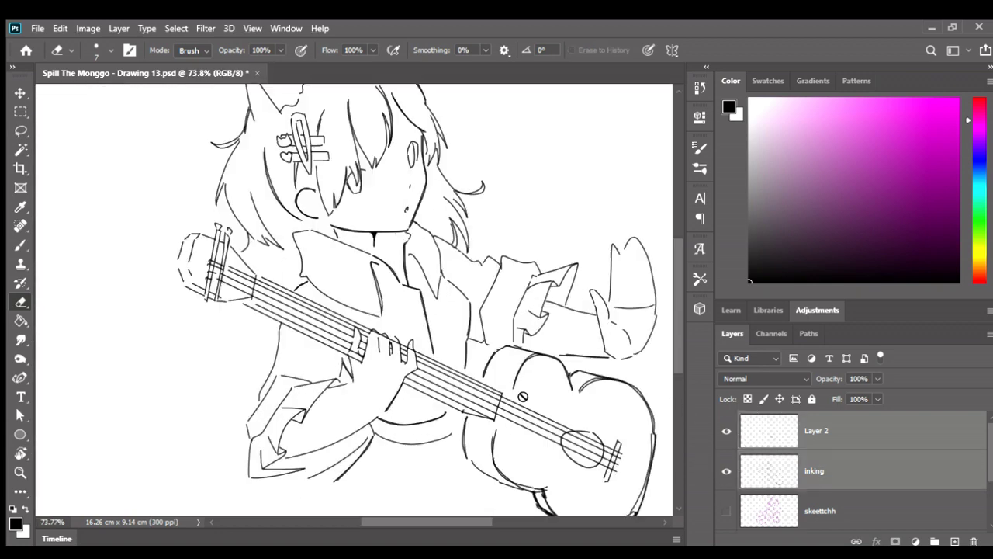
{"action": "scroll", "coordinate": [523, 397], "scroll_direction": "down", "scroll_amount": 1}
{"action": "scroll", "coordinate": [522, 396], "scroll_direction": "down", "scroll_amount": 1}
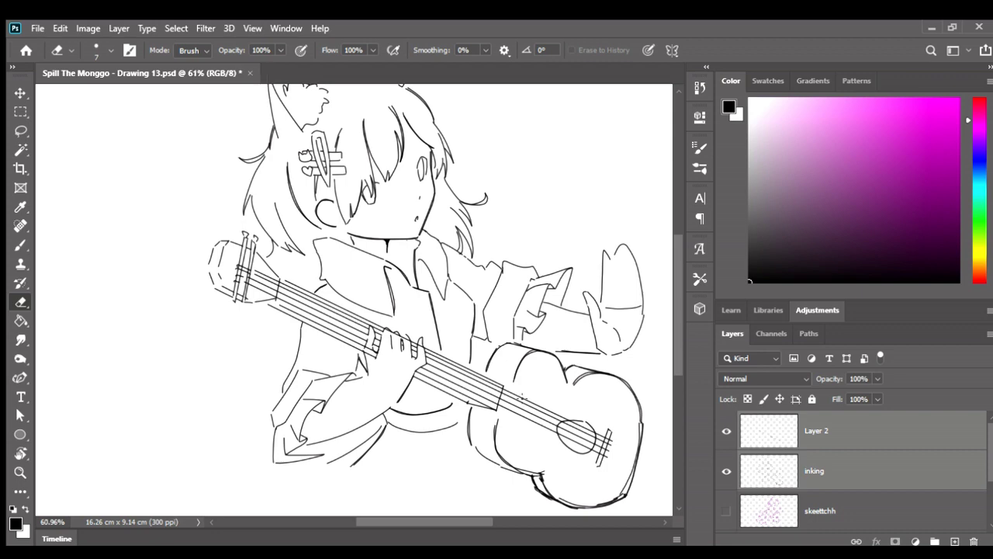
{"action": "scroll", "coordinate": [520, 396], "scroll_direction": "down", "scroll_amount": 1}
{"action": "scroll", "coordinate": [522, 396], "scroll_direction": "down", "scroll_amount": 1}
{"action": "scroll", "coordinate": [435, 405], "scroll_direction": "up", "scroll_amount": 2}
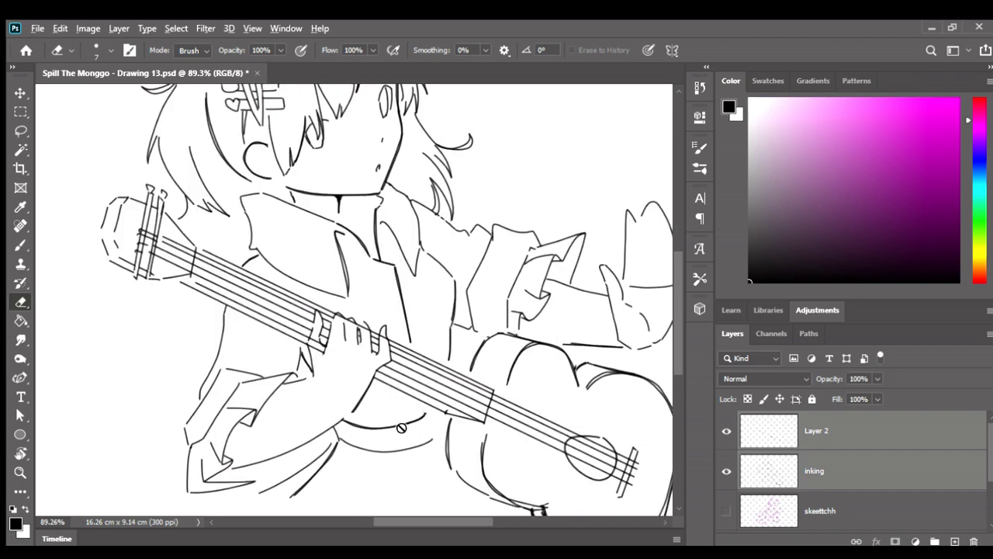
{"action": "scroll", "coordinate": [401, 428], "scroll_direction": "down", "scroll_amount": 1}
{"action": "scroll", "coordinate": [399, 426], "scroll_direction": "down", "scroll_amount": 1}
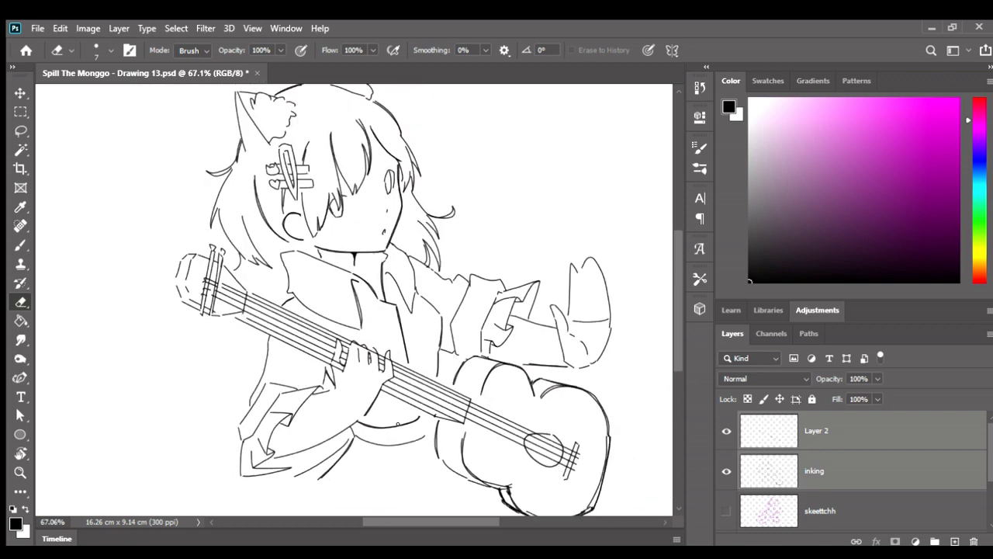
{"action": "scroll", "coordinate": [400, 426], "scroll_direction": "up", "scroll_amount": 1}
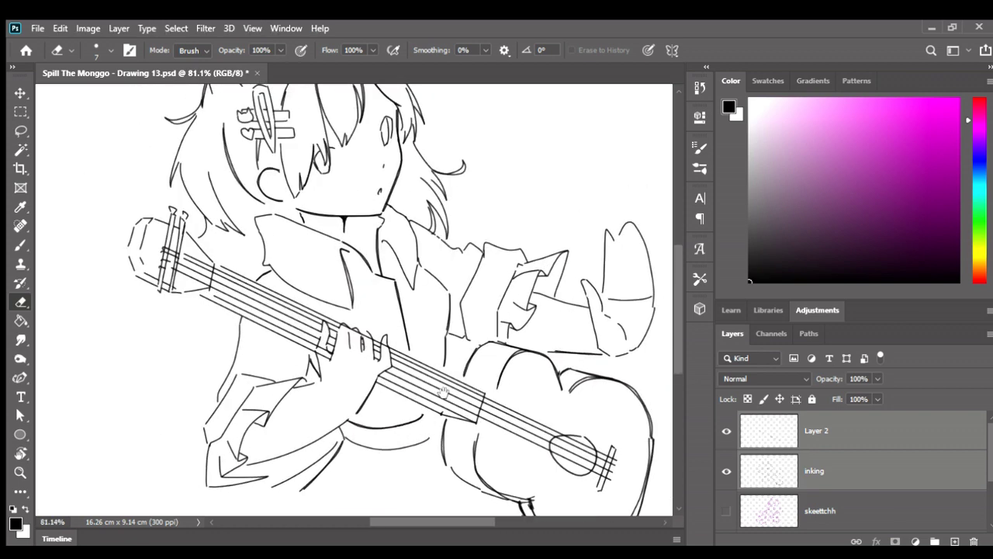
{"action": "left_click_drag", "start_coordinate": [442, 396], "coordinate": [426, 410]}
{"action": "scroll", "coordinate": [424, 409], "scroll_direction": "down", "scroll_amount": 2}
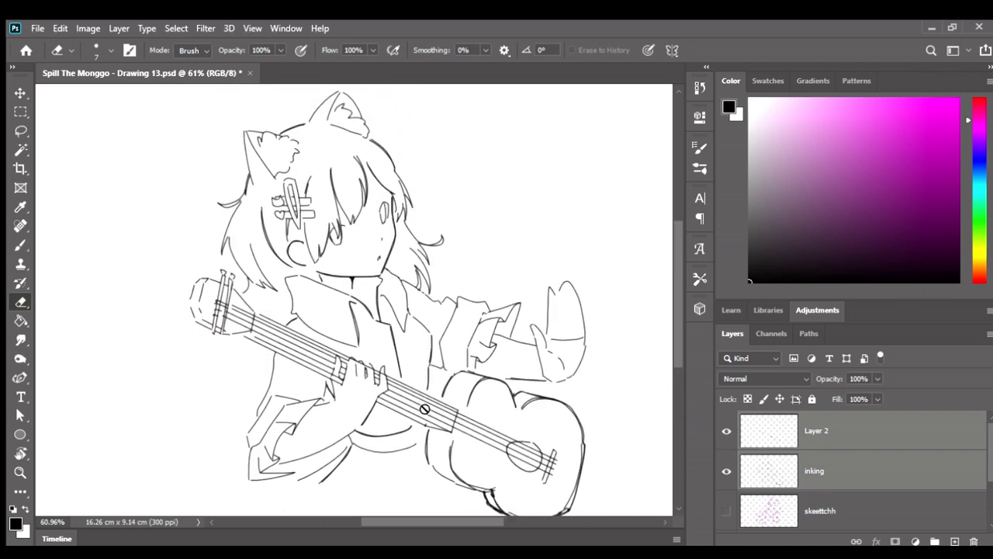
{"action": "scroll", "coordinate": [424, 409], "scroll_direction": "up", "scroll_amount": 1}
{"action": "scroll", "coordinate": [424, 409], "scroll_direction": "up", "scroll_amount": 1}
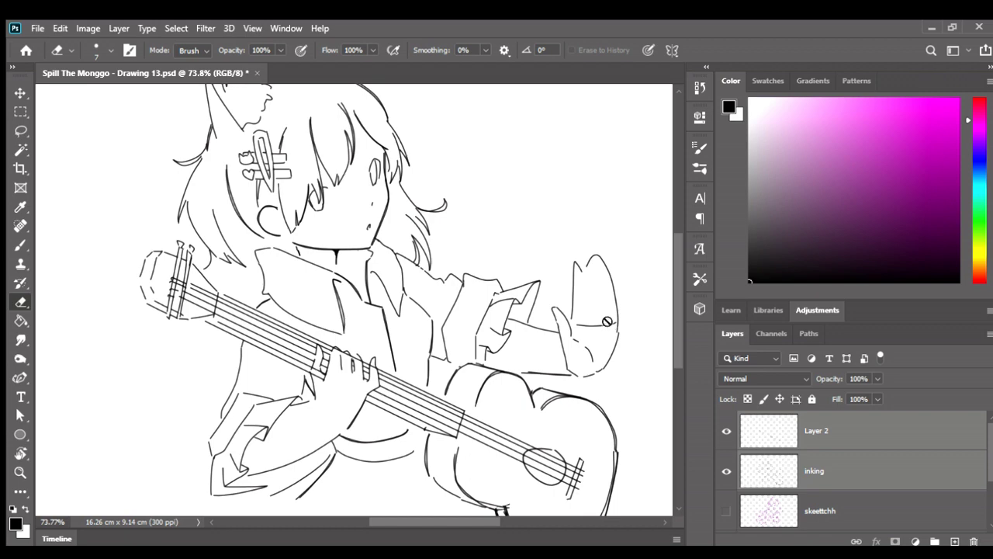
{"action": "key", "text": "h"}
On the inking layer, erase the short ink stroke above the fingers and at the knuckle
{"action": "scroll", "coordinate": [357, 361], "scroll_direction": "up", "scroll_amount": 5}
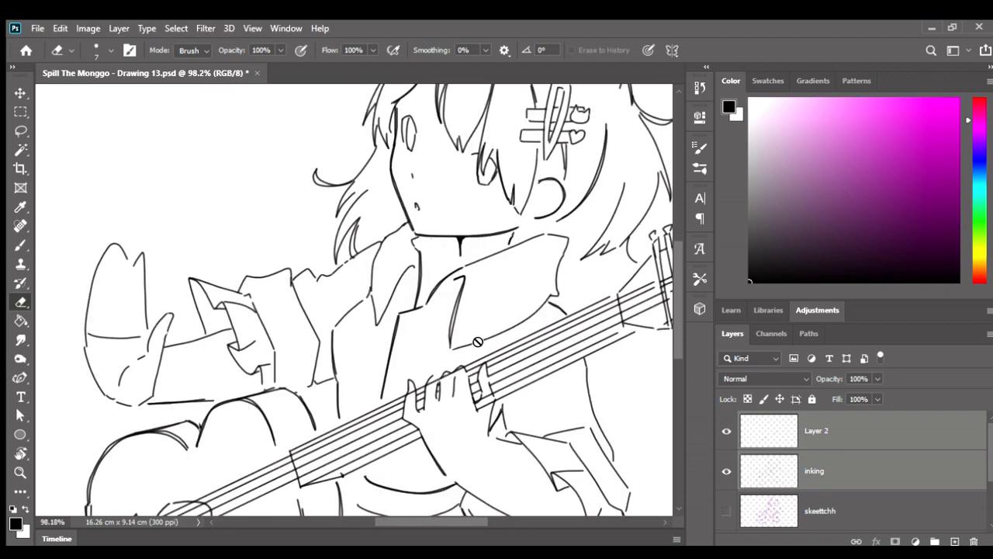
{"action": "scroll", "coordinate": [412, 417], "scroll_direction": "up", "scroll_amount": 3}
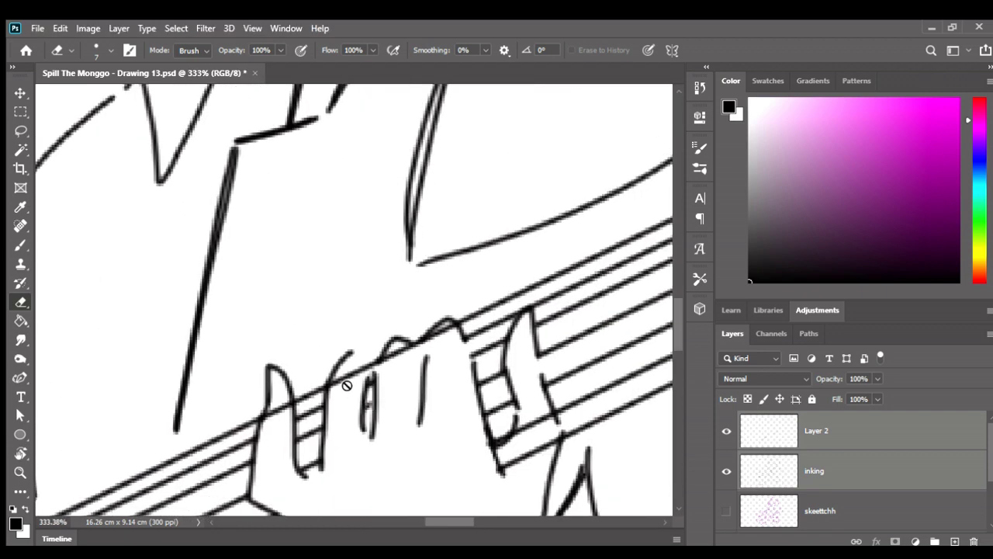
{"action": "left_click", "coordinate": [776, 466]}
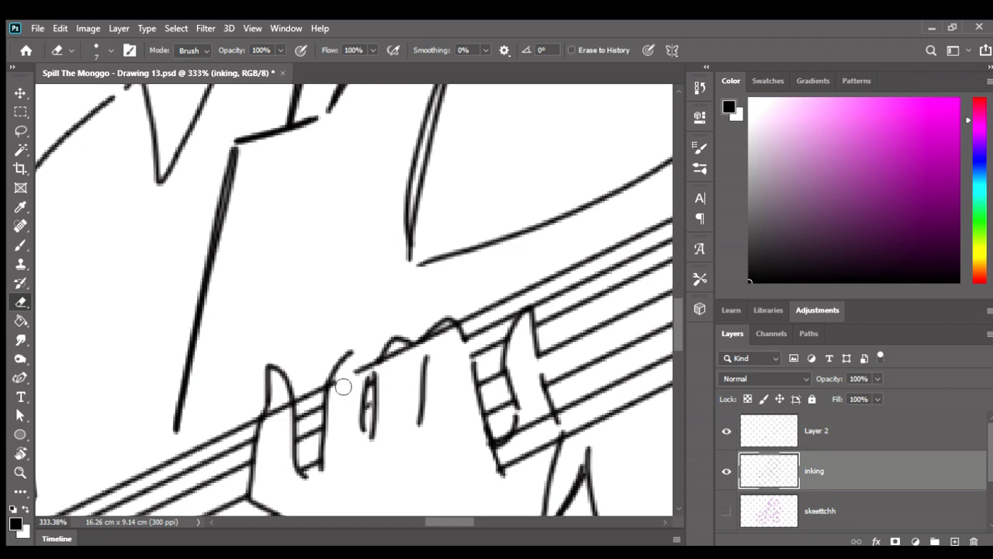
{"action": "mouse_move", "coordinate": [352, 382]}
{"action": "left_mouse_down"}
{"action": "mouse_move", "coordinate": [396, 350]}
{"action": "mouse_move", "coordinate": [435, 349]}
{"action": "mouse_move", "coordinate": [450, 333]}
{"action": "left_mouse_up"}
{"action": "left_click_drag", "start_coordinate": [399, 370], "coordinate": [406, 346]}
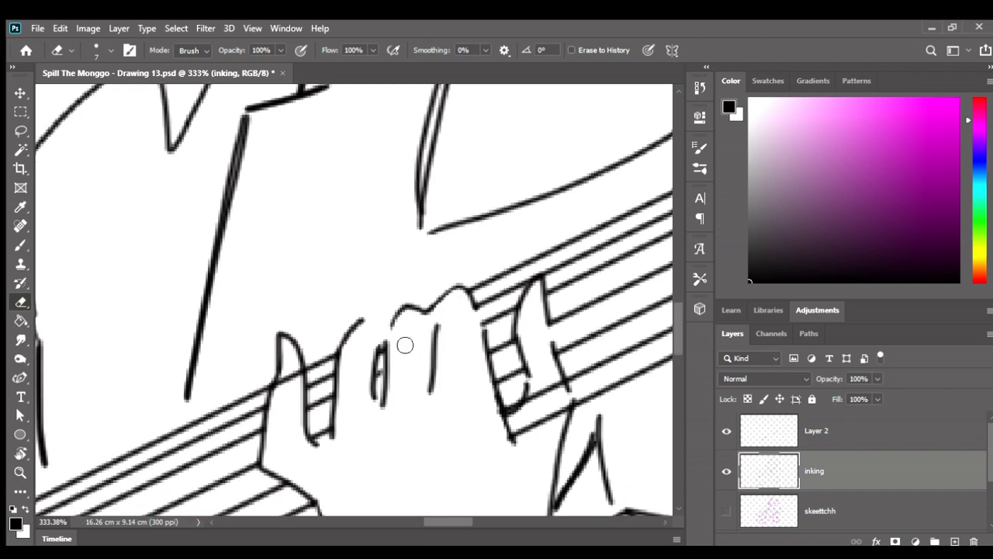
Erase part of the left finger's outline on the fretting hand
{"action": "key", "text": "b"}
{"action": "key", "text": "e"}
{"action": "left_click_drag", "start_coordinate": [301, 365], "coordinate": [278, 382]}
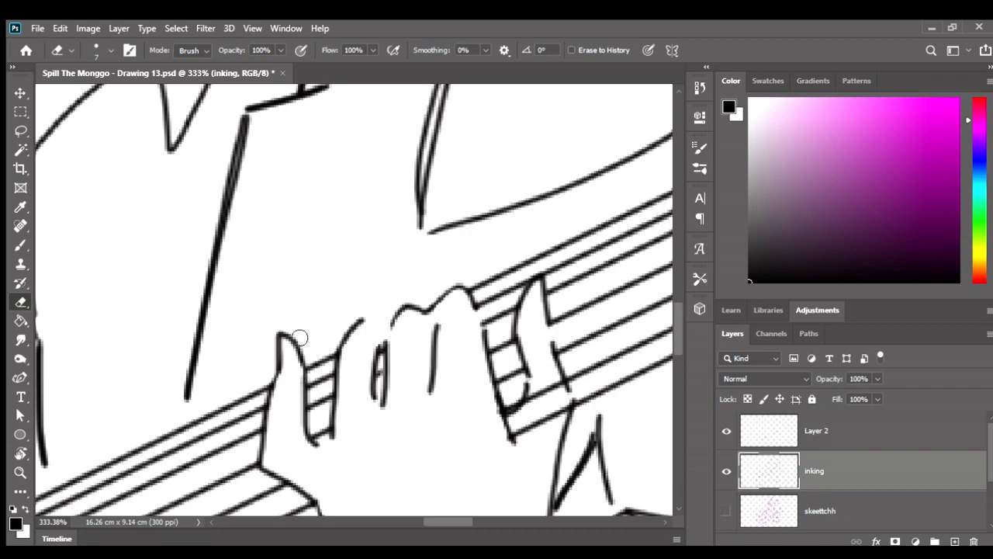
{"action": "key", "text": "b"}
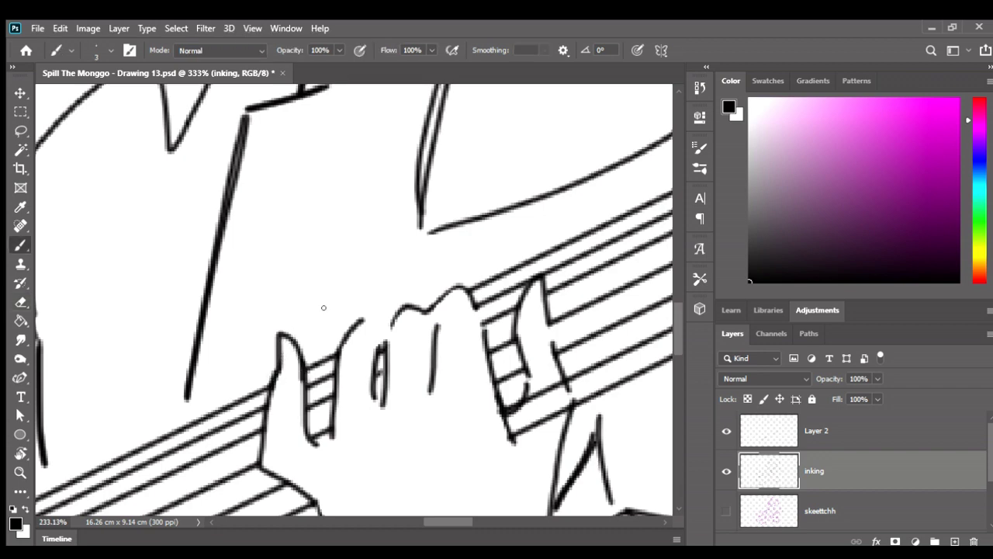
{"action": "scroll", "coordinate": [324, 308], "scroll_direction": "down", "scroll_amount": 5}
{"action": "scroll", "coordinate": [311, 334], "scroll_direction": "up", "scroll_amount": 2}
{"action": "scroll", "coordinate": [295, 349], "scroll_direction": "up", "scroll_amount": 2}
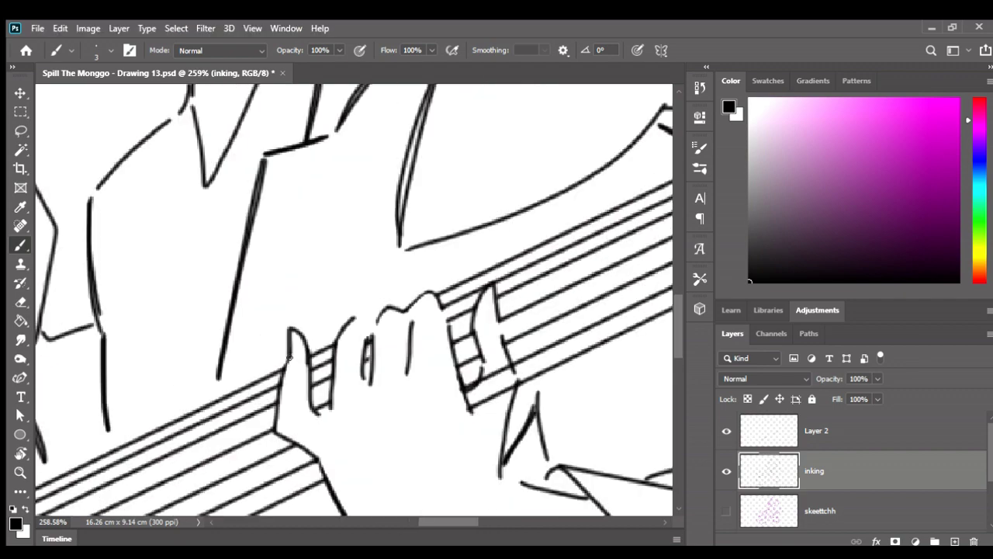
{"action": "scroll", "coordinate": [318, 341], "scroll_direction": "down", "scroll_amount": 2}
{"action": "scroll", "coordinate": [342, 312], "scroll_direction": "up", "scroll_amount": 3}
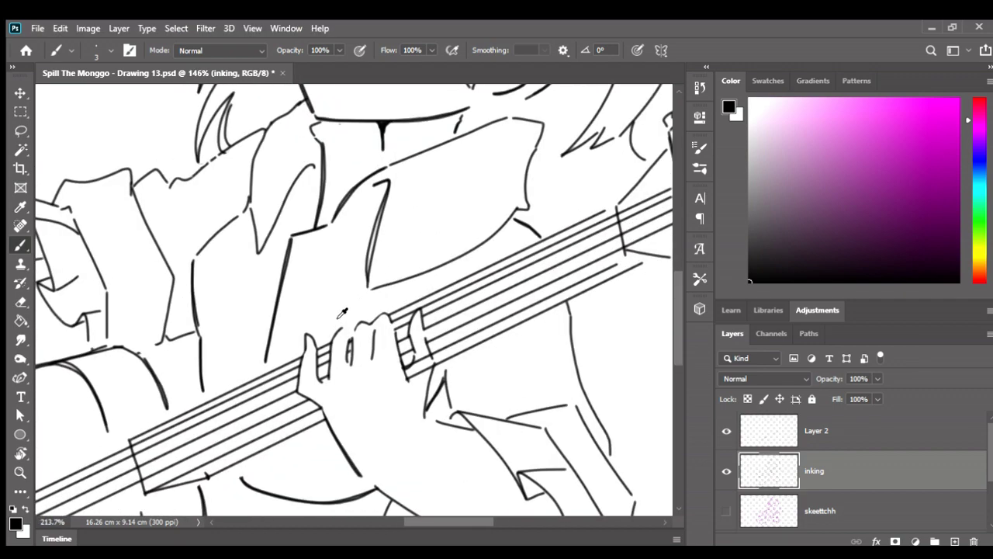
{"action": "scroll", "coordinate": [343, 312], "scroll_direction": "up", "scroll_amount": 3}
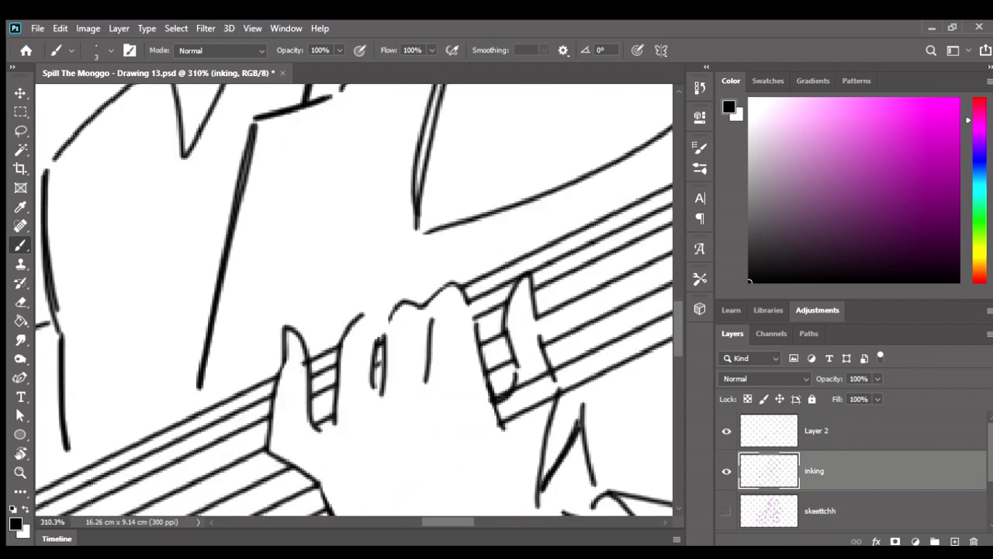
Erase the stray strokes near the thumb with a size 3 eraser, then enlarge it to 5
{"action": "key", "text": "e"}
{"action": "scroll", "coordinate": [301, 380], "scroll_direction": "up", "scroll_amount": 2}
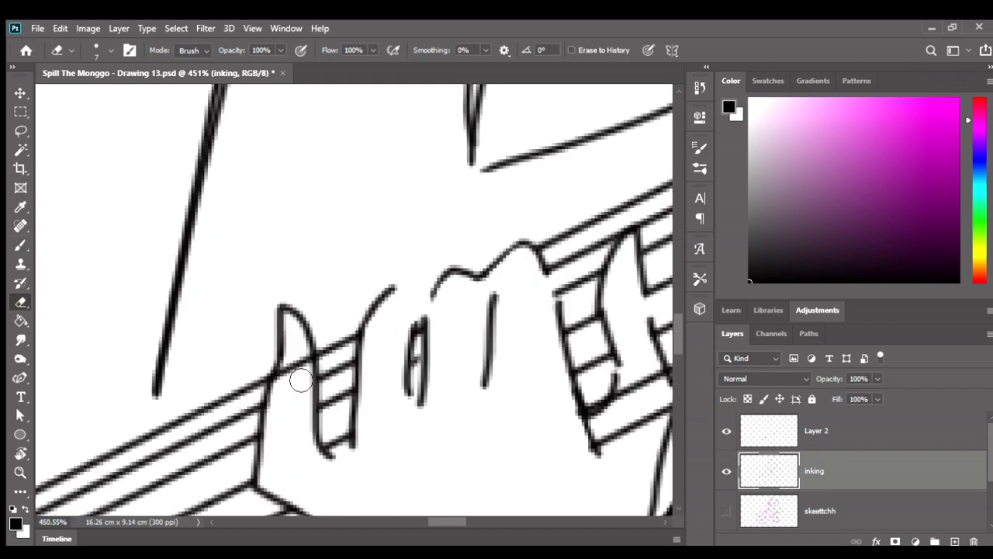
{"action": "key", "text": "bracketleft"}
{"action": "key", "text": "bracketleft"}
{"action": "key", "text": "bracketleft"}
{"action": "left_click_drag", "start_coordinate": [293, 367], "coordinate": [298, 370]}
{"action": "scroll", "coordinate": [275, 384], "scroll_direction": "down", "scroll_amount": 2}
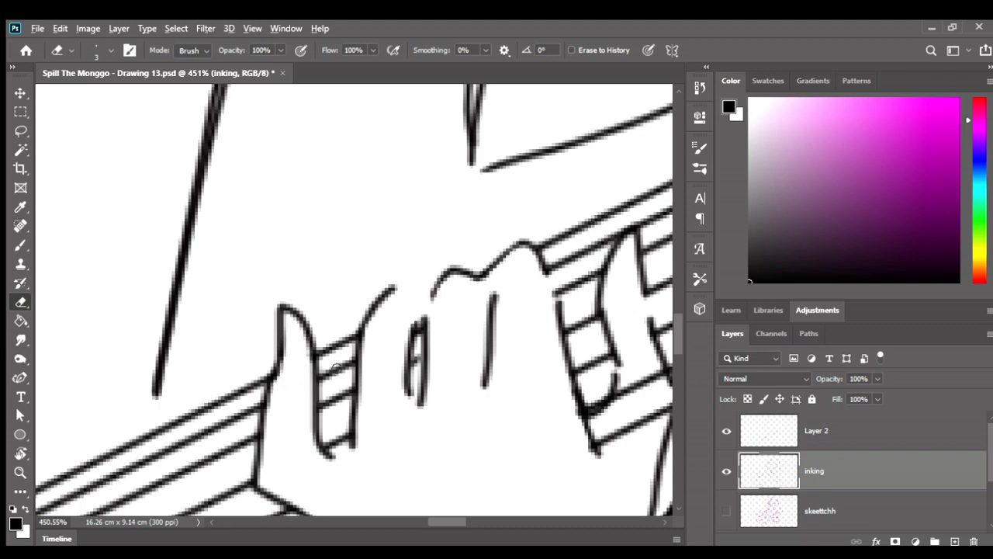
{"action": "scroll", "coordinate": [295, 376], "scroll_direction": "down", "scroll_amount": 3}
{"action": "scroll", "coordinate": [311, 371], "scroll_direction": "up", "scroll_amount": 1}
{"action": "scroll", "coordinate": [326, 366], "scroll_direction": "up", "scroll_amount": 1}
{"action": "scroll", "coordinate": [327, 365], "scroll_direction": "up", "scroll_amount": 3}
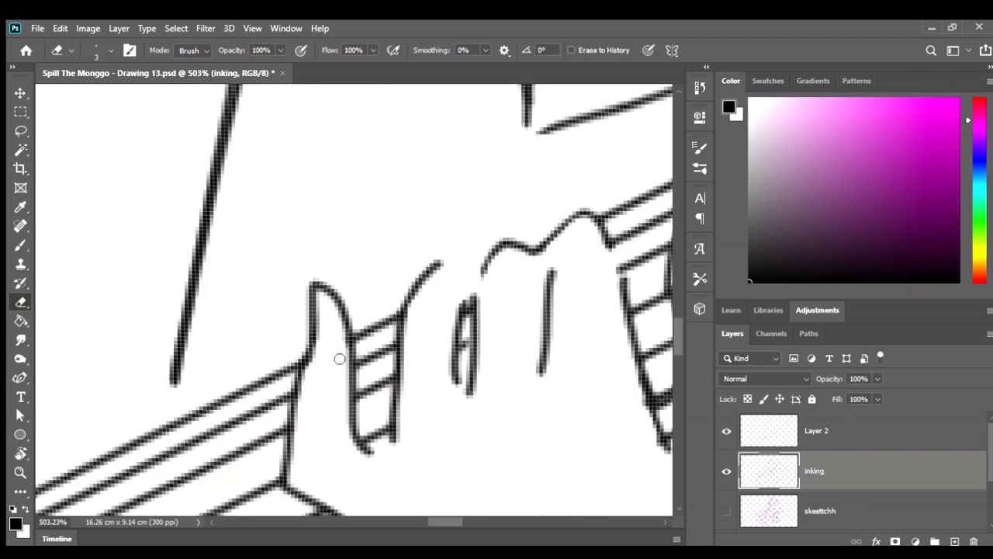
{"action": "key", "text": "bracketright"}
{"action": "key", "text": "bracketright"}
{"action": "scroll", "coordinate": [321, 371], "scroll_direction": "down", "scroll_amount": 2}
Erase the small ink bits and short diagonal stroke beside the fretting fingers
{"action": "scroll", "coordinate": [321, 371], "scroll_direction": "down", "scroll_amount": 3}
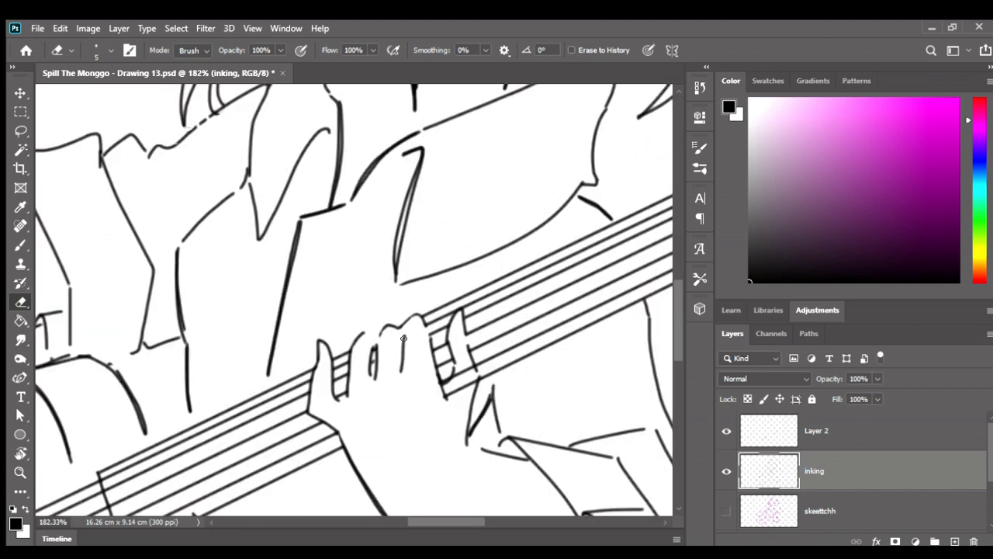
{"action": "scroll", "coordinate": [365, 357], "scroll_direction": "down", "scroll_amount": 2}
{"action": "scroll", "coordinate": [404, 341], "scroll_direction": "down", "scroll_amount": 2}
{"action": "scroll", "coordinate": [426, 332], "scroll_direction": "up", "scroll_amount": 1}
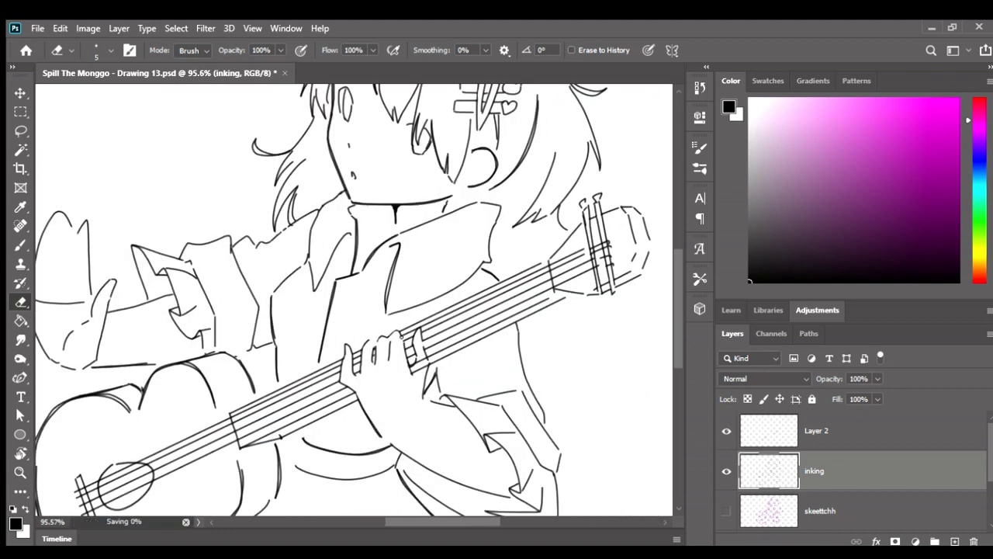
{"action": "scroll", "coordinate": [402, 338], "scroll_direction": "up", "scroll_amount": 2}
{"action": "key", "text": "b"}
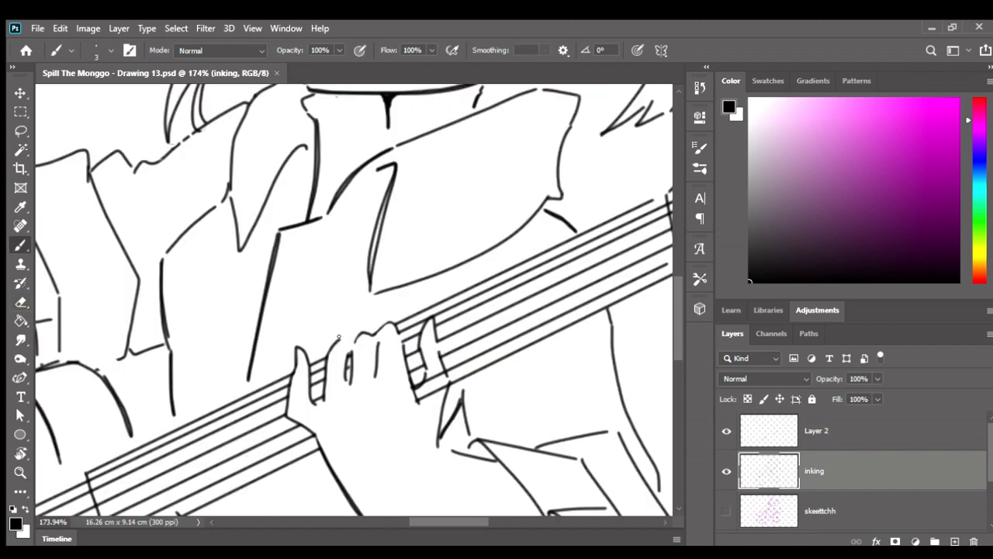
{"action": "scroll", "coordinate": [350, 338], "scroll_direction": "down", "scroll_amount": 1}
{"action": "scroll", "coordinate": [372, 330], "scroll_direction": "down", "scroll_amount": 1}
{"action": "scroll", "coordinate": [404, 320], "scroll_direction": "down", "scroll_amount": 1}
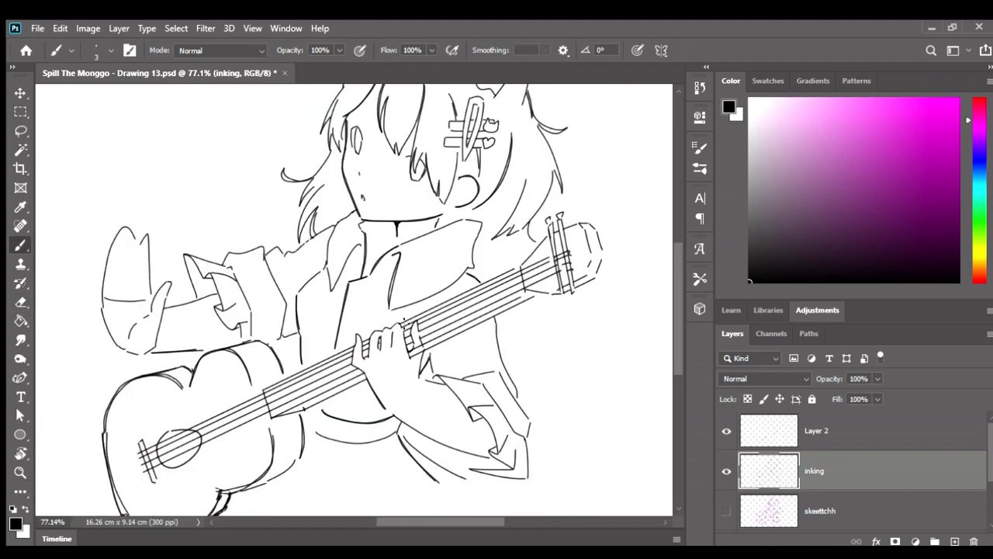
{"action": "scroll", "coordinate": [405, 322], "scroll_direction": "up", "scroll_amount": 1}
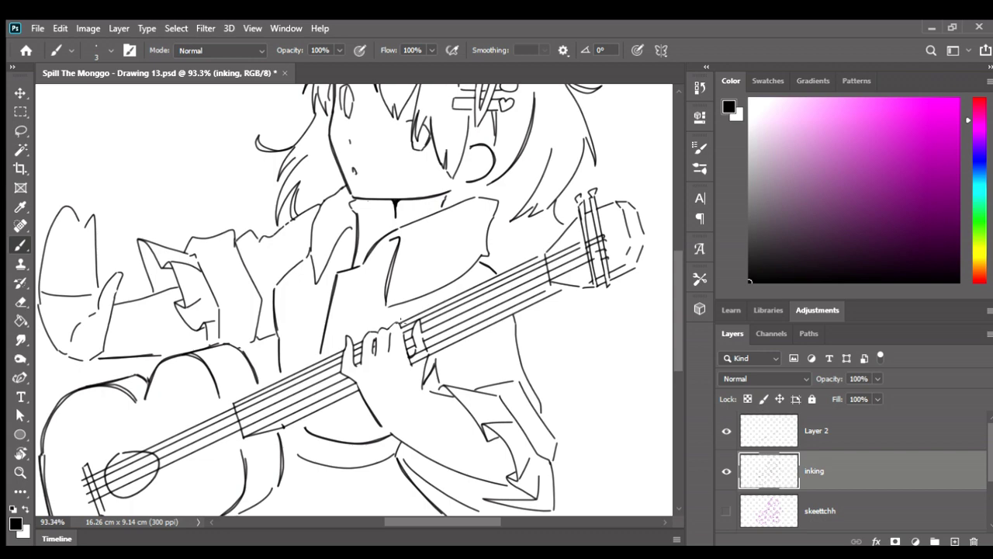
{"action": "scroll", "coordinate": [418, 326], "scroll_direction": "down", "scroll_amount": 1}
{"action": "scroll", "coordinate": [435, 318], "scroll_direction": "up", "scroll_amount": 1}
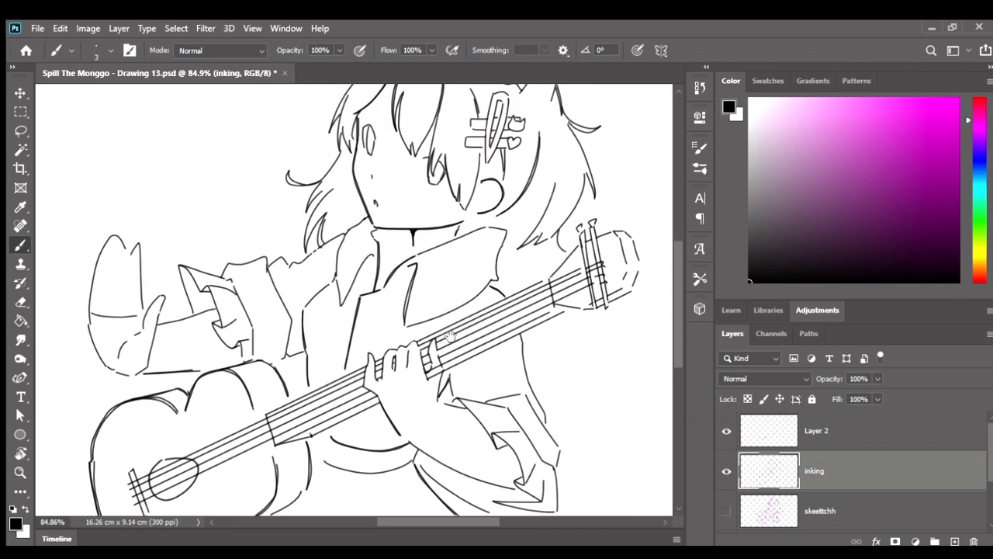
{"action": "scroll", "coordinate": [423, 322], "scroll_direction": "up", "scroll_amount": 2}
{"action": "scroll", "coordinate": [404, 326], "scroll_direction": "up", "scroll_amount": 2}
{"action": "key", "text": "e"}
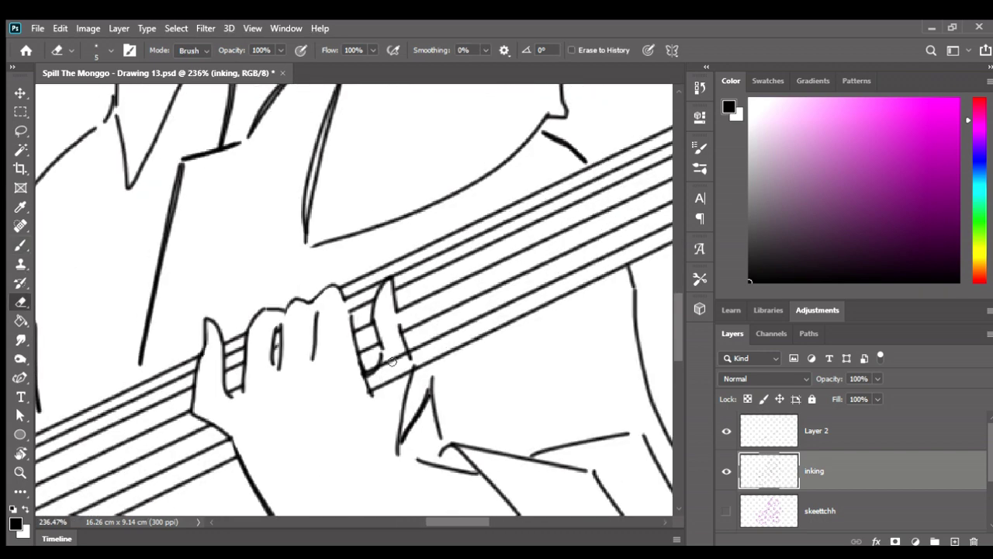
{"action": "scroll", "coordinate": [402, 361], "scroll_direction": "up", "scroll_amount": 2}
{"action": "left_click_drag", "start_coordinate": [412, 375], "coordinate": [365, 398]}
{"action": "left_click_drag", "start_coordinate": [394, 355], "coordinate": [373, 391]}
Ink a short line down from the finger and bring the whole guitar figure into view
{"action": "scroll", "coordinate": [392, 375], "scroll_direction": "down", "scroll_amount": 3}
{"action": "scroll", "coordinate": [392, 375], "scroll_direction": "down", "scroll_amount": 2}
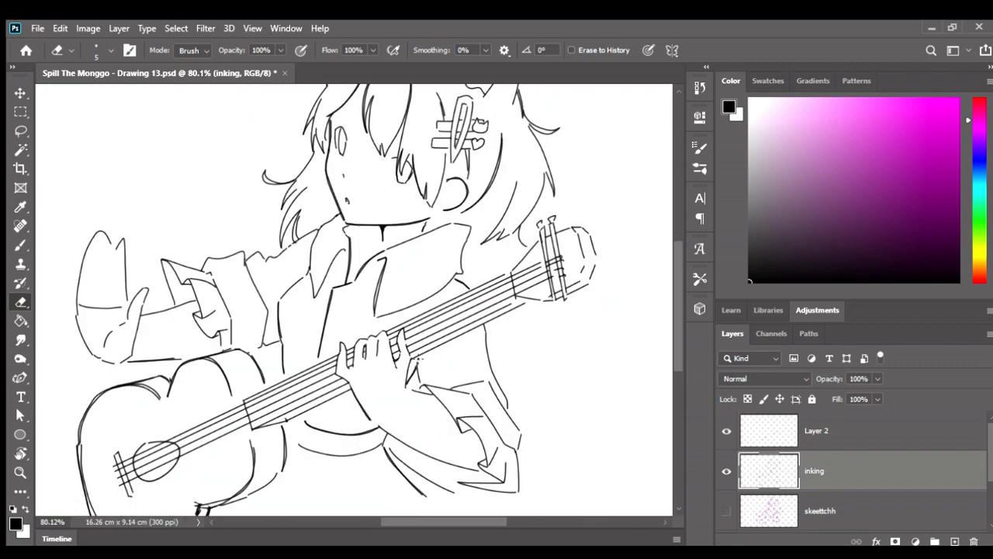
{"action": "scroll", "coordinate": [404, 378], "scroll_direction": "up", "scroll_amount": 2}
{"action": "scroll", "coordinate": [412, 381], "scroll_direction": "up", "scroll_amount": 3}
{"action": "scroll", "coordinate": [412, 381], "scroll_direction": "up", "scroll_amount": 1}
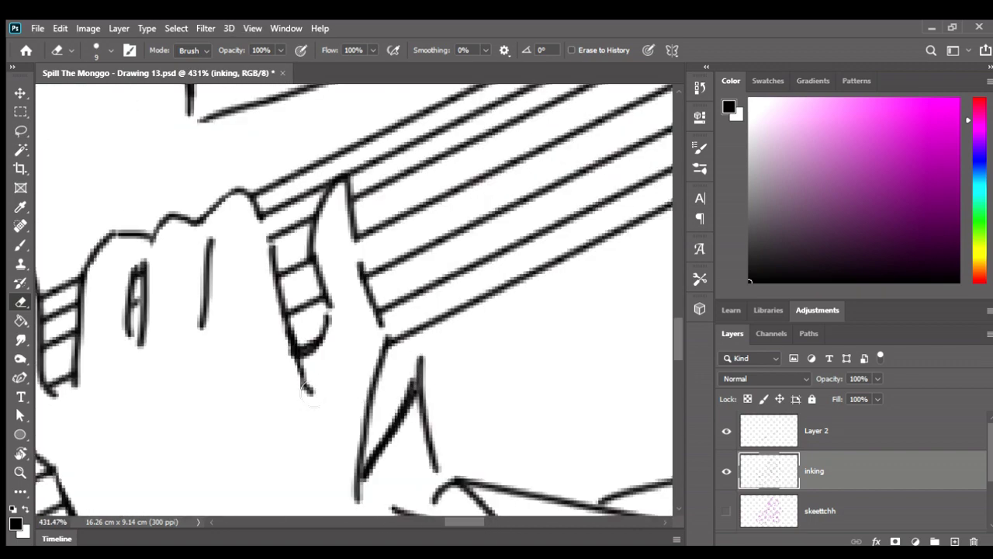
{"action": "key", "text": "b"}
{"action": "left_click_drag", "start_coordinate": [300, 355], "coordinate": [317, 400]}
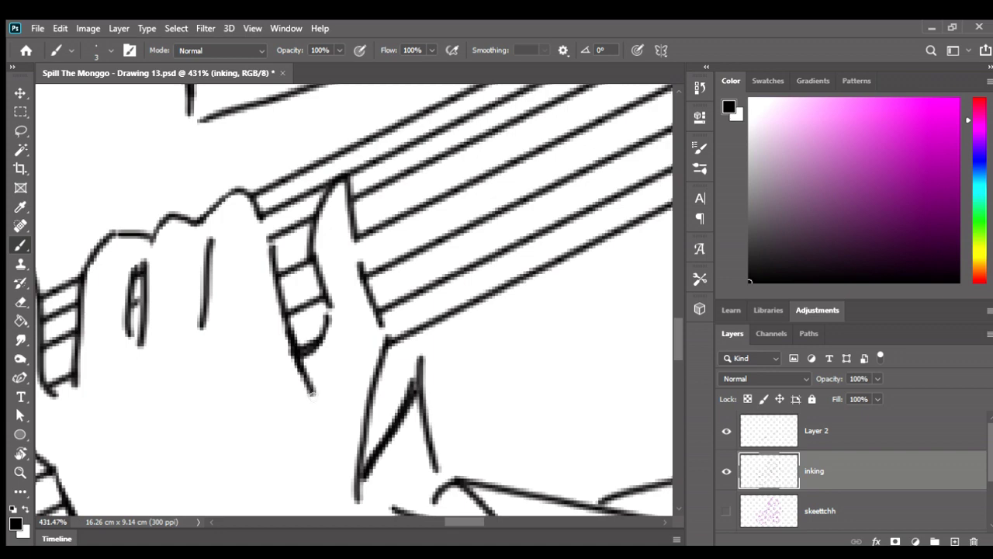
{"action": "scroll", "coordinate": [361, 368], "scroll_direction": "down", "scroll_amount": 4}
{"action": "scroll", "coordinate": [362, 368], "scroll_direction": "down", "scroll_amount": 2}
{"action": "left_click_drag", "start_coordinate": [413, 336], "coordinate": [450, 326]}
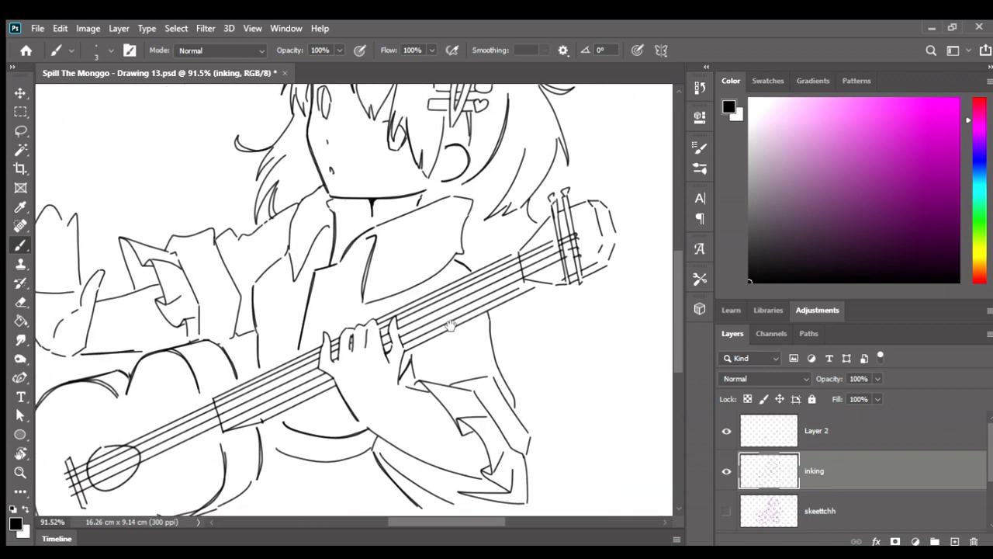
{"action": "scroll", "coordinate": [450, 325], "scroll_direction": "down", "scroll_amount": 2}
{"action": "scroll", "coordinate": [492, 310], "scroll_direction": "up", "scroll_amount": 1}
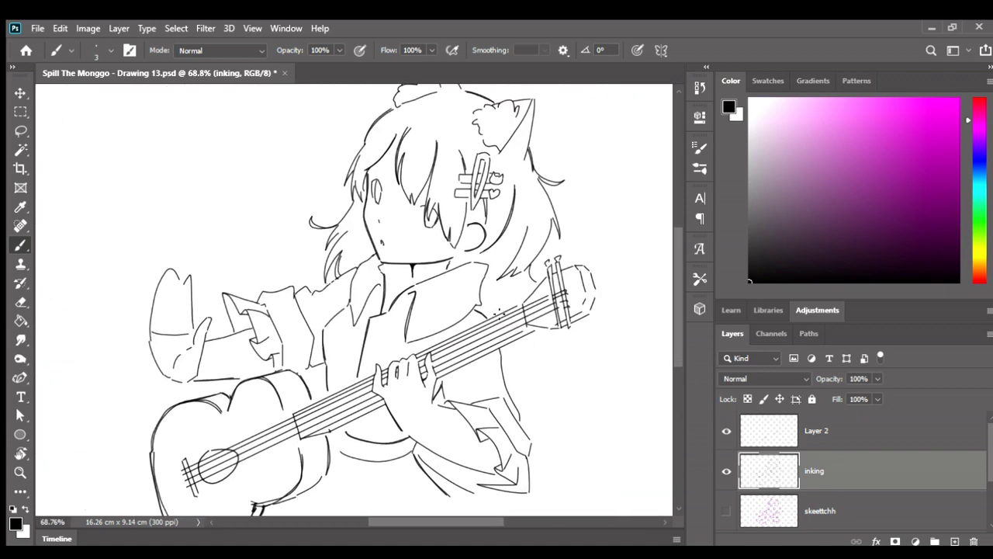
{"action": "scroll", "coordinate": [167, 329], "scroll_direction": "up", "scroll_amount": 1}
Lasso the raised hand's finger stroke, move it slightly lower, and deselect
{"action": "scroll", "coordinate": [166, 329], "scroll_direction": "up", "scroll_amount": 1}
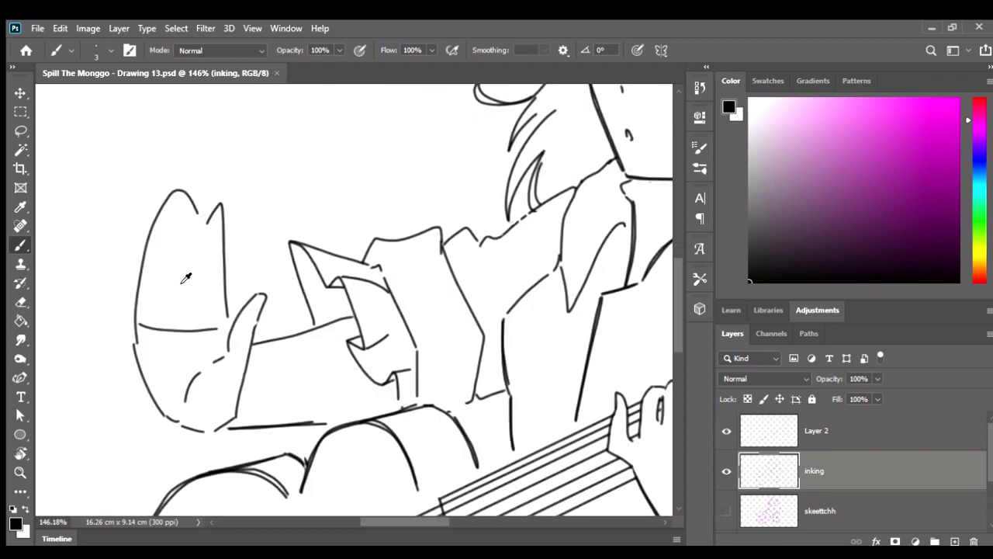
{"action": "scroll", "coordinate": [167, 330], "scroll_direction": "up", "scroll_amount": 1}
{"action": "key", "text": "l"}
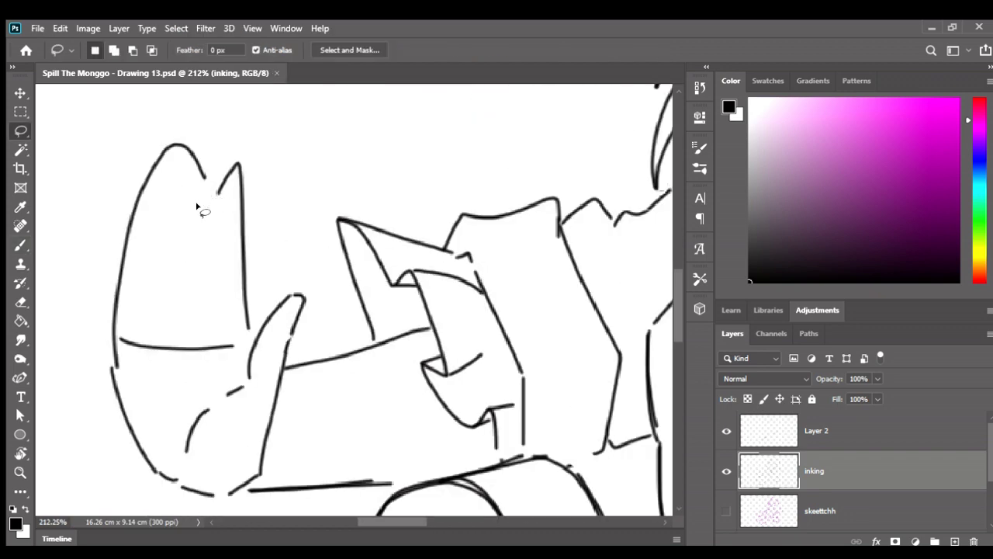
{"action": "mouse_move", "coordinate": [202, 207]}
{"action": "left_mouse_down"}
{"action": "mouse_move", "coordinate": [249, 299]}
{"action": "mouse_move", "coordinate": [219, 202]}
{"action": "left_mouse_up"}
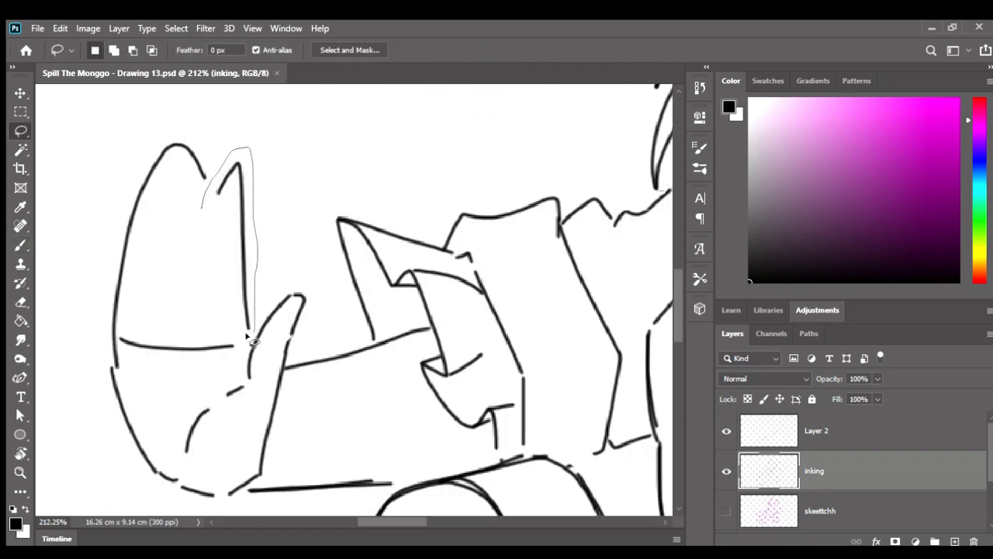
{"action": "key", "text": "v"}
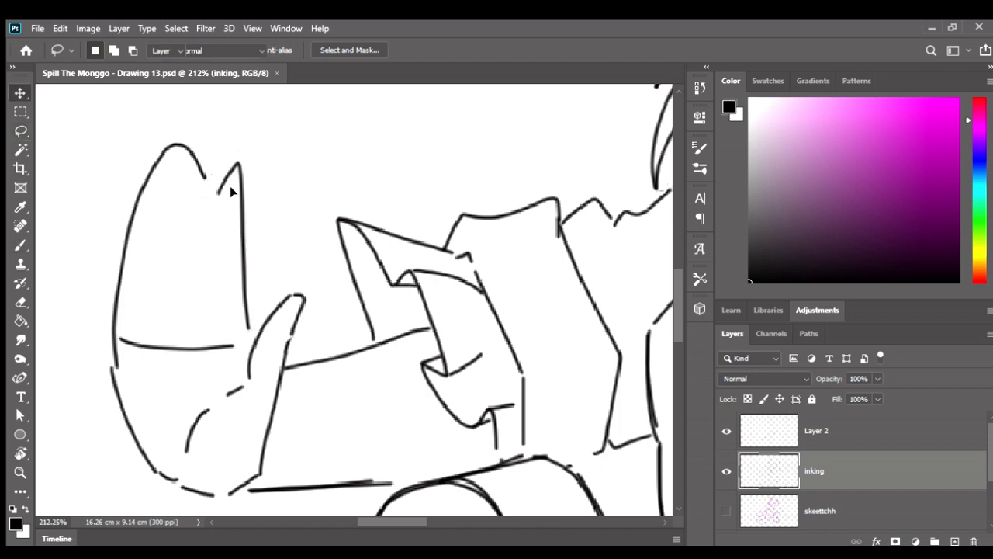
{"action": "left_click_drag", "start_coordinate": [238, 163], "coordinate": [237, 188]}
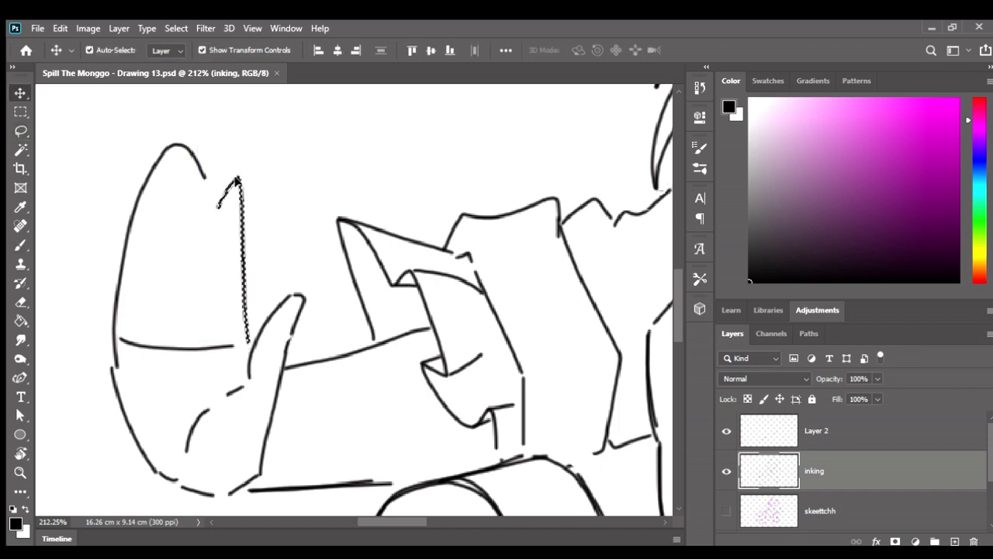
{"action": "key", "text": "ctrl"}
{"action": "key", "text": "ctrl+d"}
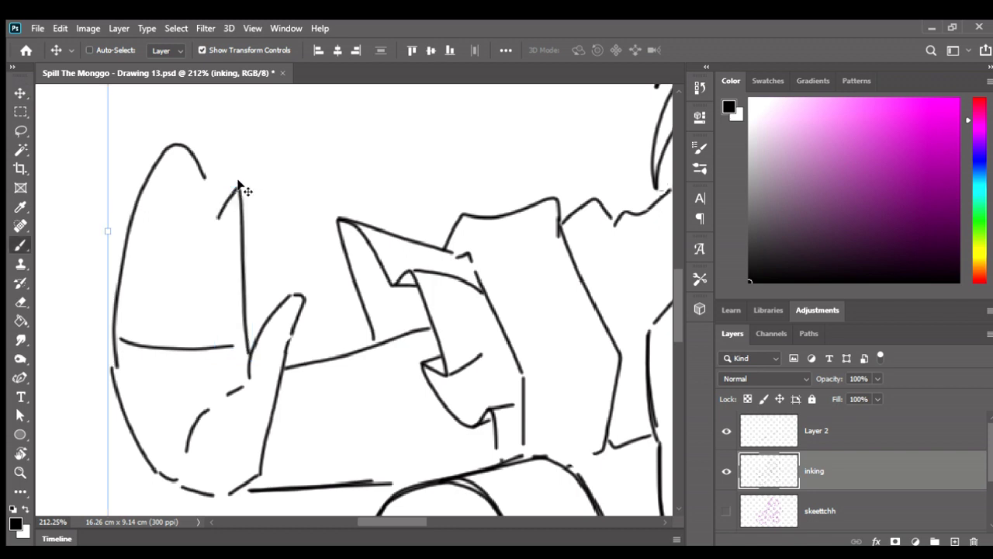
Try a vertical finger line inside the raised hand, then undo it
{"action": "key", "text": "b"}
{"action": "mouse_move", "coordinate": [216, 218]}
{"action": "left_mouse_down"}
{"action": "mouse_move", "coordinate": [214, 322]}
{"action": "mouse_move", "coordinate": [178, 233]}
{"action": "mouse_move", "coordinate": [192, 175]}
{"action": "mouse_move", "coordinate": [183, 143]}
{"action": "left_mouse_up"}
{"action": "key", "text": "ctrl+z"}
Try several finger lines on the raised hand, settling on a redrawn arched finger outline
{"action": "key", "text": "e"}
{"action": "key", "text": "b"}
{"action": "left_click_drag", "start_coordinate": [180, 288], "coordinate": [192, 144]}
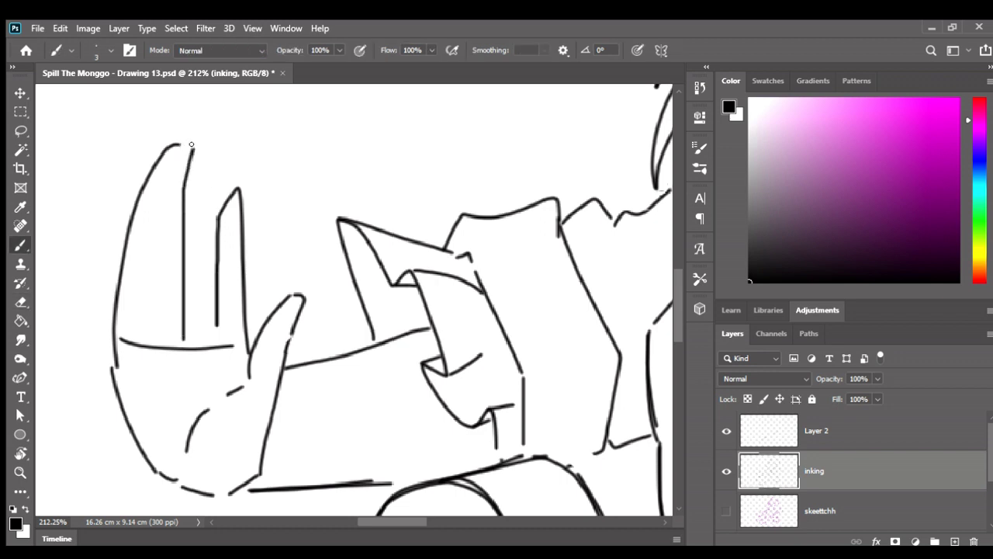
{"action": "key", "text": "ctrl+z"}
{"action": "mouse_move", "coordinate": [190, 202]}
{"action": "left_mouse_down"}
{"action": "mouse_move", "coordinate": [179, 339]}
{"action": "mouse_move", "coordinate": [184, 168]}
{"action": "mouse_move", "coordinate": [217, 206]}
{"action": "left_mouse_up"}
{"action": "key", "text": "ctrl+z"}
{"action": "key", "text": "ctrl+z"}
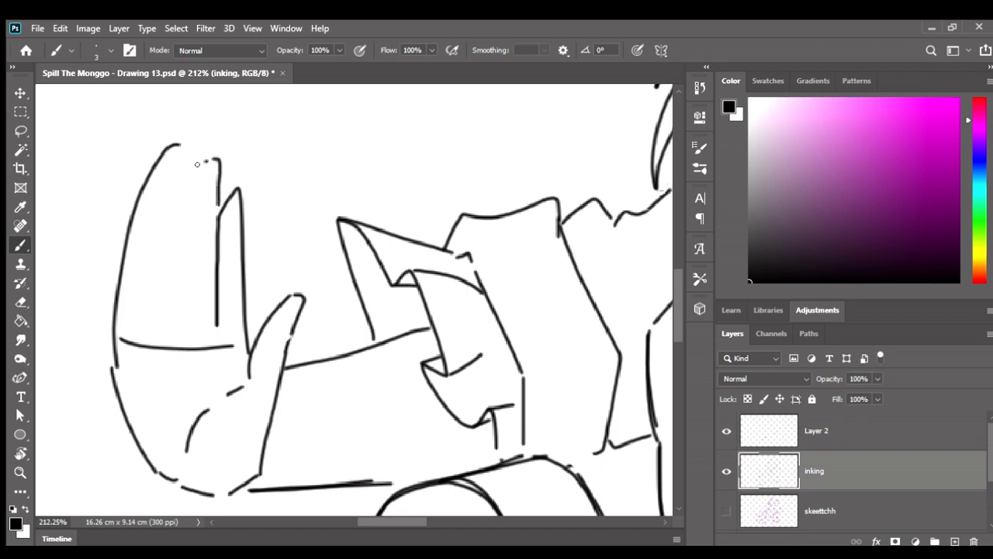
{"action": "left_click_drag", "start_coordinate": [197, 165], "coordinate": [188, 324]}
{"action": "key", "text": "ctrl+z"}
{"action": "mouse_move", "coordinate": [203, 159]}
{"action": "left_mouse_down"}
{"action": "mouse_move", "coordinate": [187, 180]}
{"action": "mouse_move", "coordinate": [181, 331]}
{"action": "left_mouse_up"}
Draw a shorter vertical finger line beside the tall finger, undoing the too-long attempts
{"action": "scroll", "coordinate": [183, 326], "scroll_direction": "down", "scroll_amount": 5}
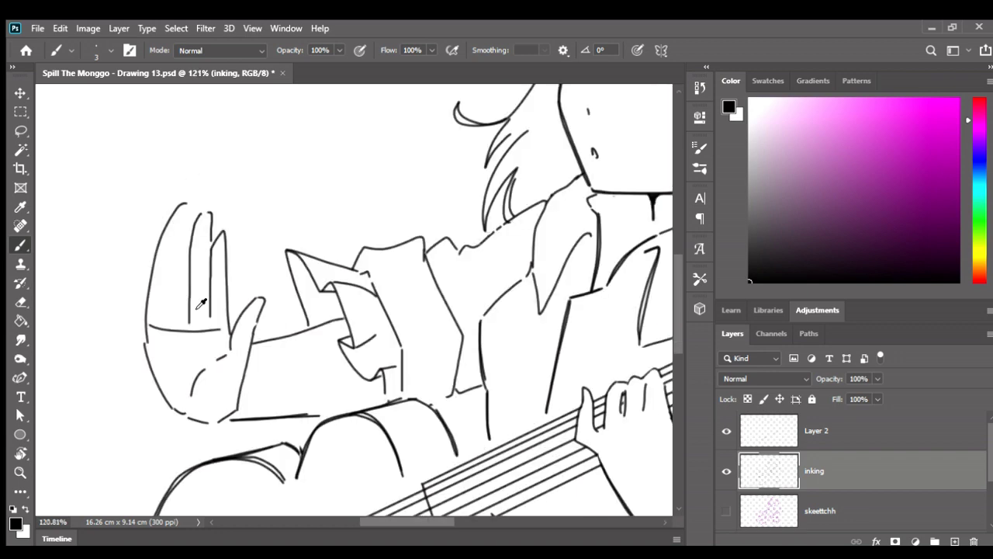
{"action": "scroll", "coordinate": [232, 272], "scroll_direction": "down", "scroll_amount": 5}
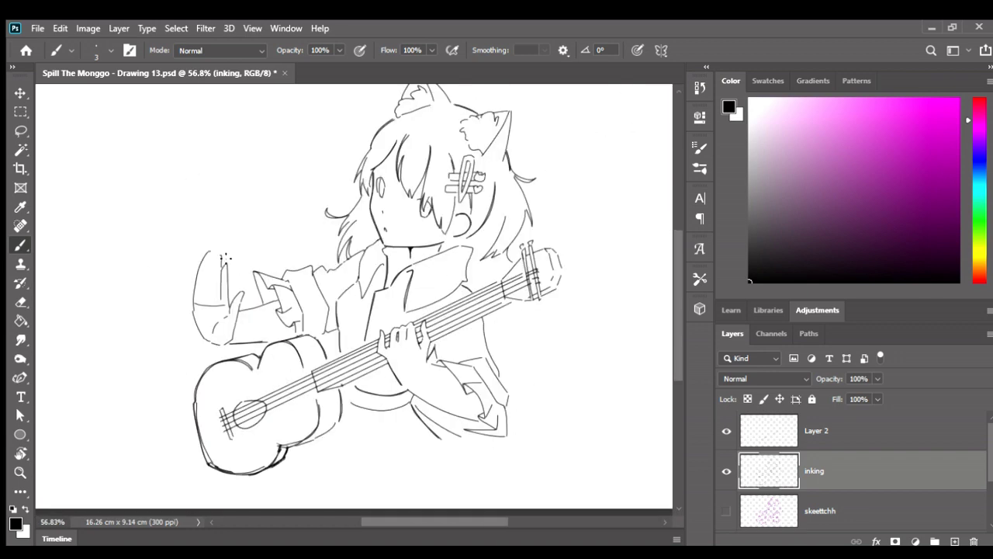
{"action": "scroll", "coordinate": [225, 260], "scroll_direction": "up", "scroll_amount": 2}
{"action": "scroll", "coordinate": [225, 258], "scroll_direction": "up", "scroll_amount": 1}
{"action": "scroll", "coordinate": [225, 259], "scroll_direction": "up", "scroll_amount": 1}
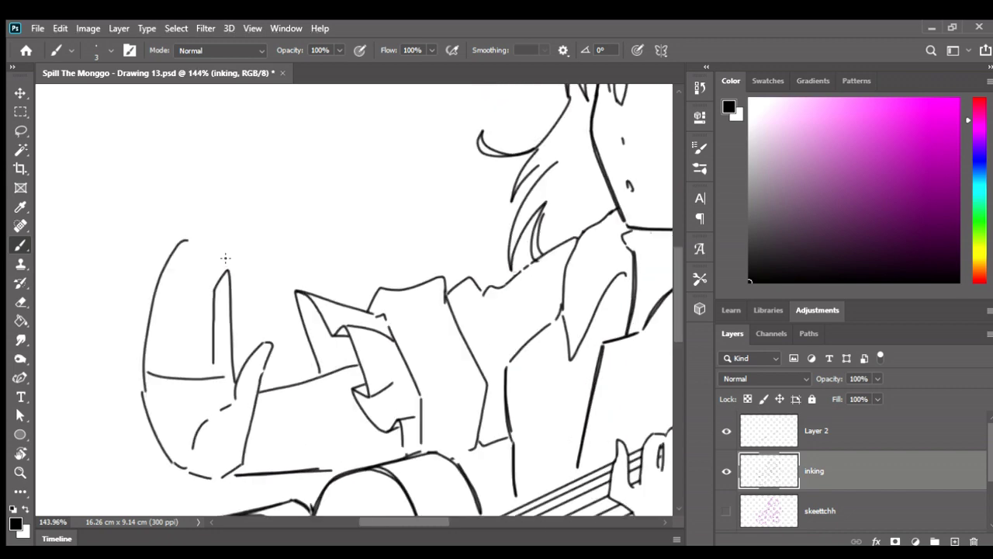
{"action": "scroll", "coordinate": [205, 282], "scroll_direction": "up", "scroll_amount": 1}
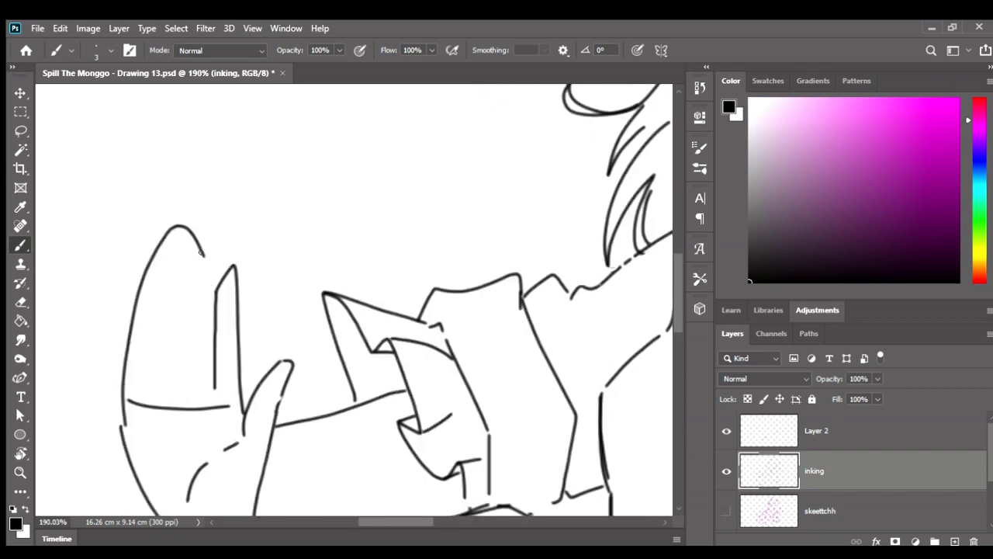
{"action": "left_click_drag", "start_coordinate": [204, 256], "coordinate": [208, 362]}
{"action": "key", "text": "ctrl+z"}
{"action": "left_click_drag", "start_coordinate": [207, 261], "coordinate": [205, 365]}
{"action": "key", "text": "ctrl+z"}
{"action": "left_click_drag", "start_coordinate": [206, 261], "coordinate": [209, 317]}
{"action": "left_click_drag", "start_coordinate": [197, 253], "coordinate": [180, 375]}
{"action": "key", "text": "ctrl+z"}
Erase the leftmost finger's outline strokes and redraw its outer edge
{"action": "key", "text": "ctrl+z"}
{"action": "left_click_drag", "start_coordinate": [138, 293], "coordinate": [141, 367]}
{"action": "key", "text": "ctrl+z"}
{"action": "left_click_drag", "start_coordinate": [149, 401], "coordinate": [155, 272]}
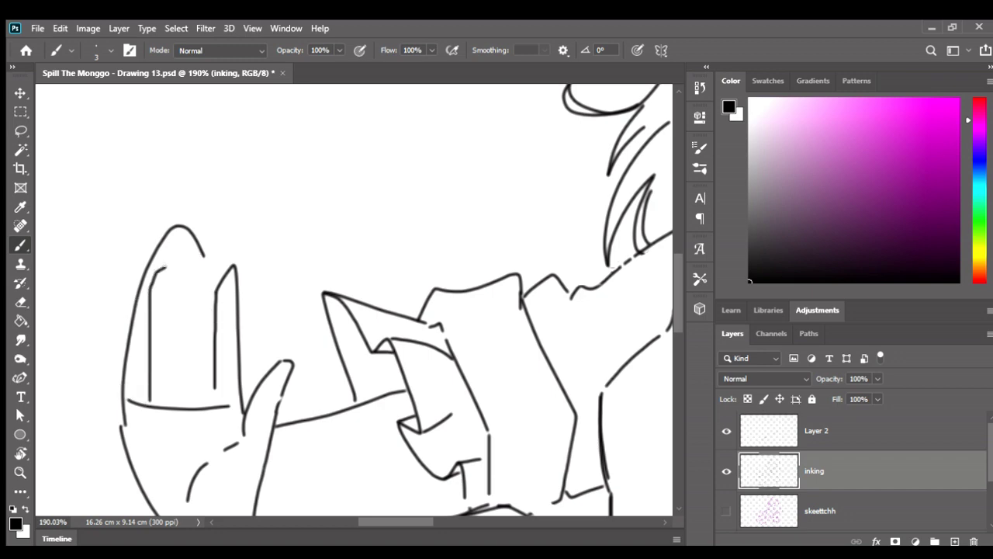
{"action": "key", "text": "ctrl+z"}
{"action": "key", "text": "e"}
{"action": "mouse_move", "coordinate": [221, 266]}
{"action": "left_mouse_down"}
{"action": "mouse_move", "coordinate": [188, 231]}
{"action": "mouse_move", "coordinate": [164, 239]}
{"action": "mouse_move", "coordinate": [119, 390]}
{"action": "left_mouse_up"}
{"action": "key", "text": "b"}
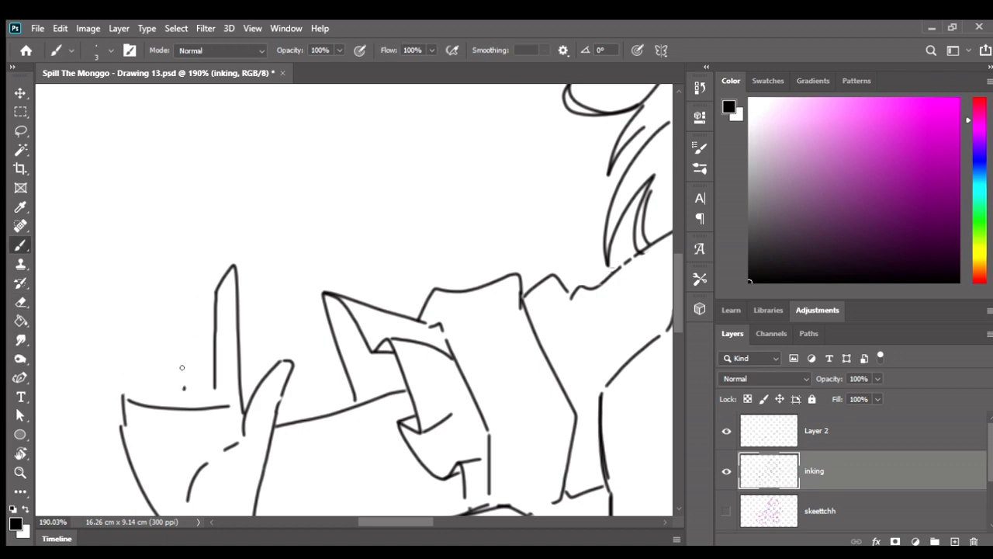
{"action": "left_click_drag", "start_coordinate": [181, 367], "coordinate": [214, 247]}
{"action": "key", "text": "ctrl+z"}
{"action": "left_click_drag", "start_coordinate": [187, 395], "coordinate": [201, 244]}
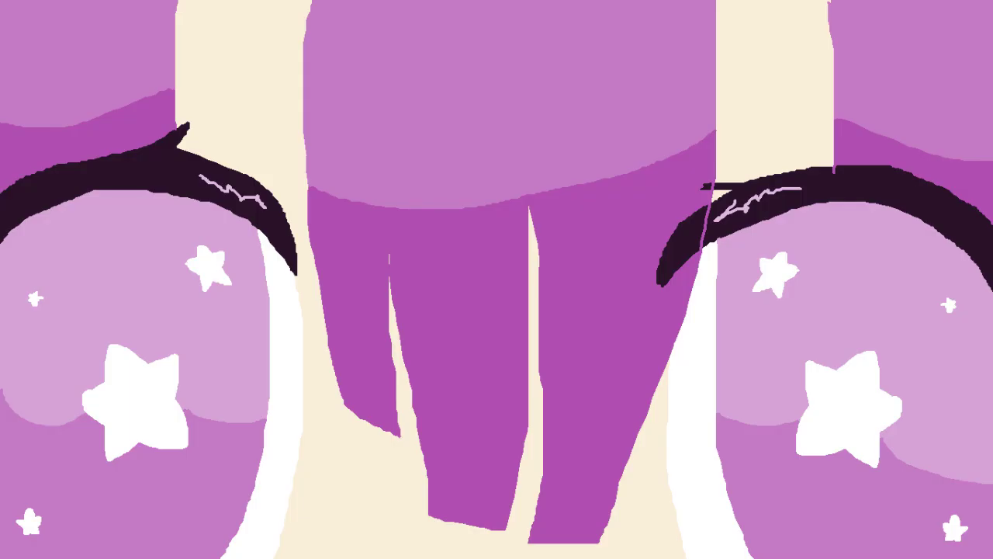